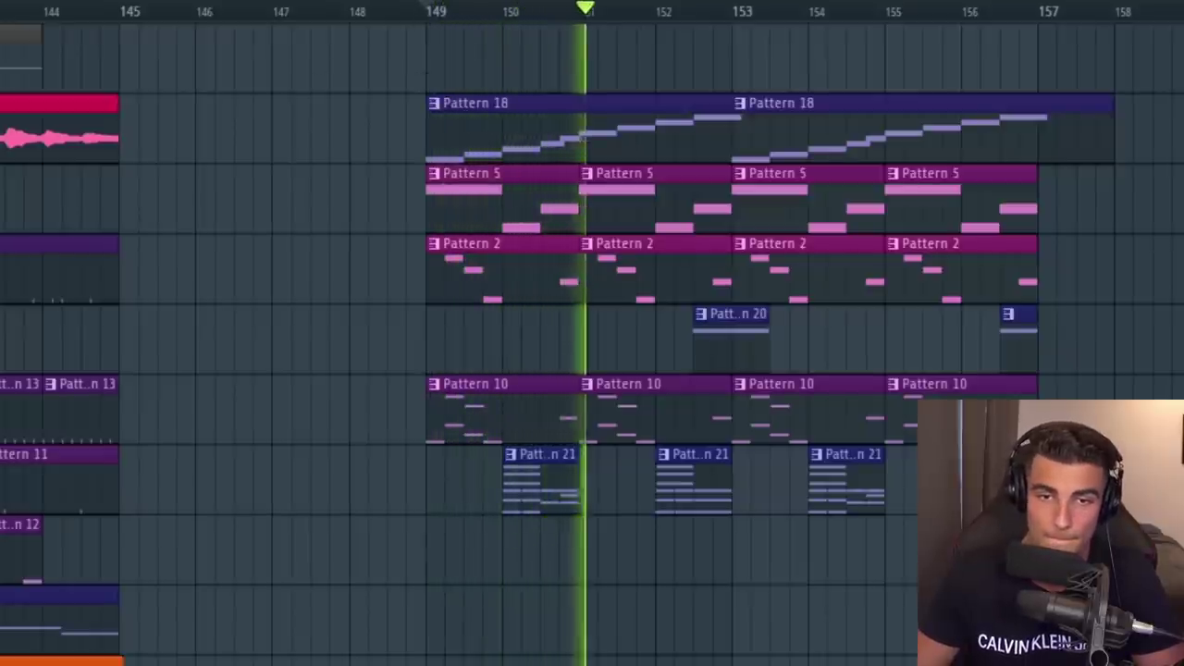
# - Zoom the playlist and bring up the Channel rack (F6) to reach the chord channels
pyautogui.scroll(-2, 835, 299)
pyautogui.scroll(4, 835, 299)
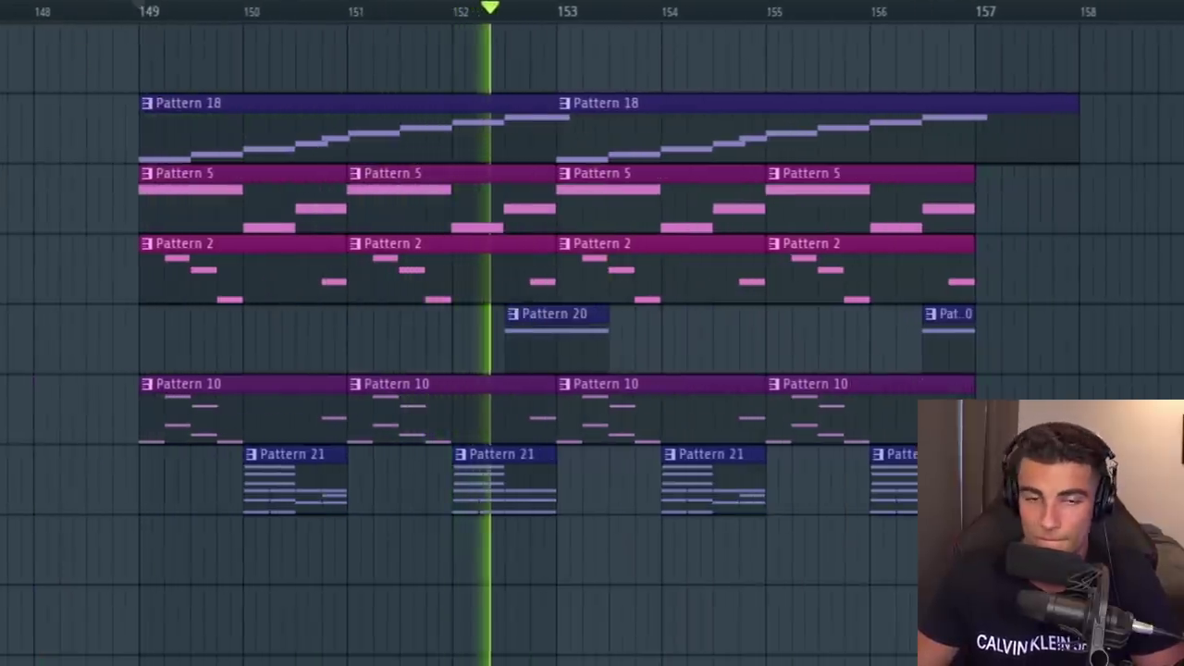
pyautogui.press('F6')
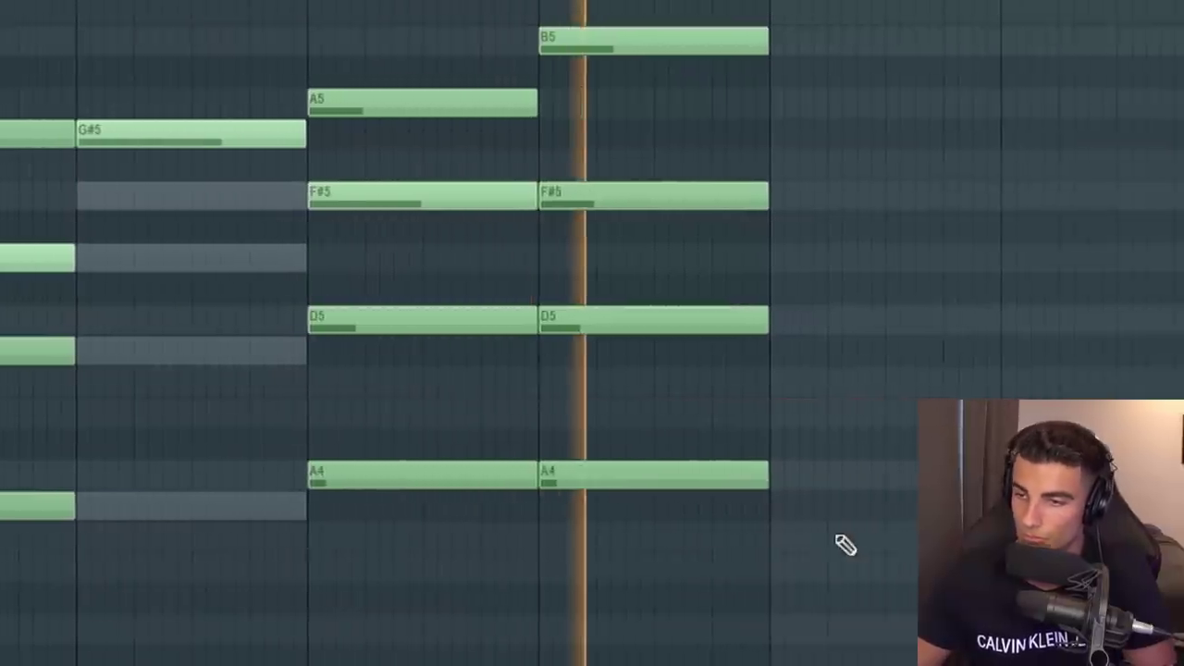
# - Stop the chord pattern playback and deselect all notes in the piano roll
pyautogui.press('space')
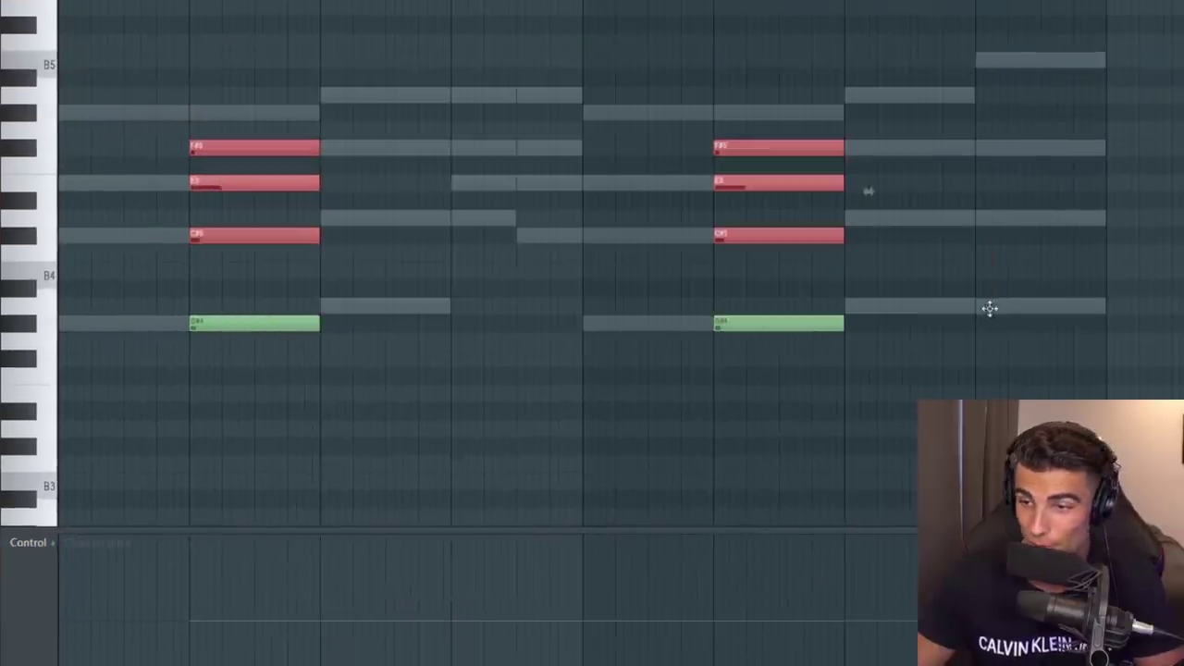
pyautogui.hotkey('ctrl', 'd')
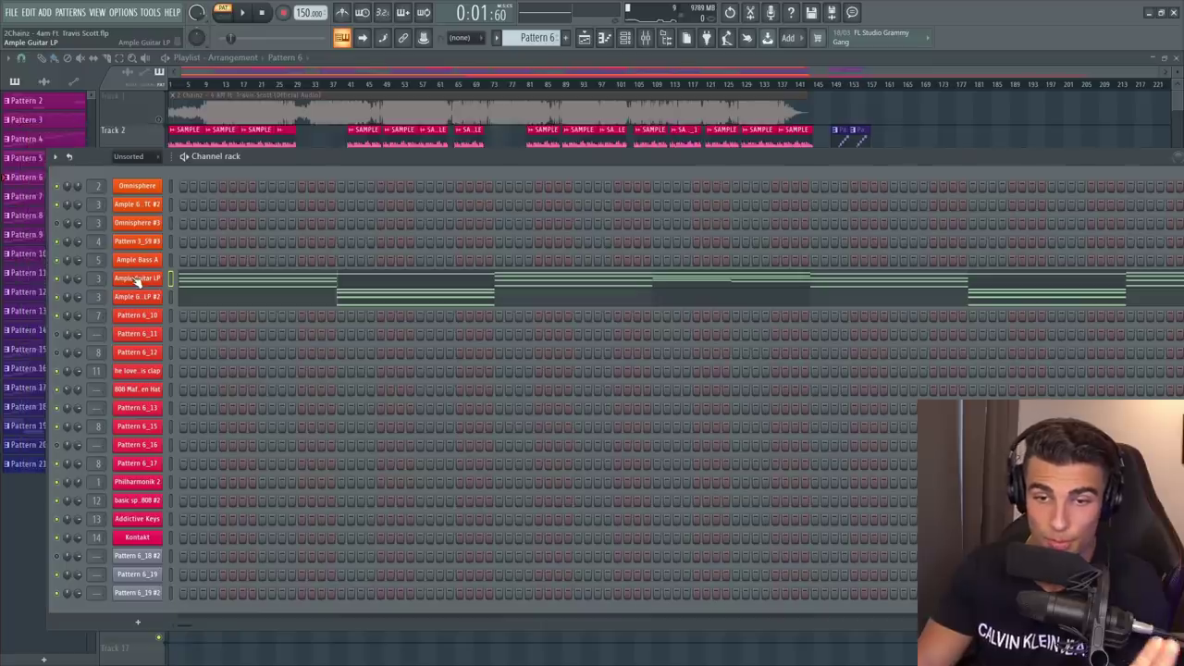
# - Open Ample Guitar LP, then render Pattern 6 to audio, replacing it in the playlist
pyautogui.click(137, 279)
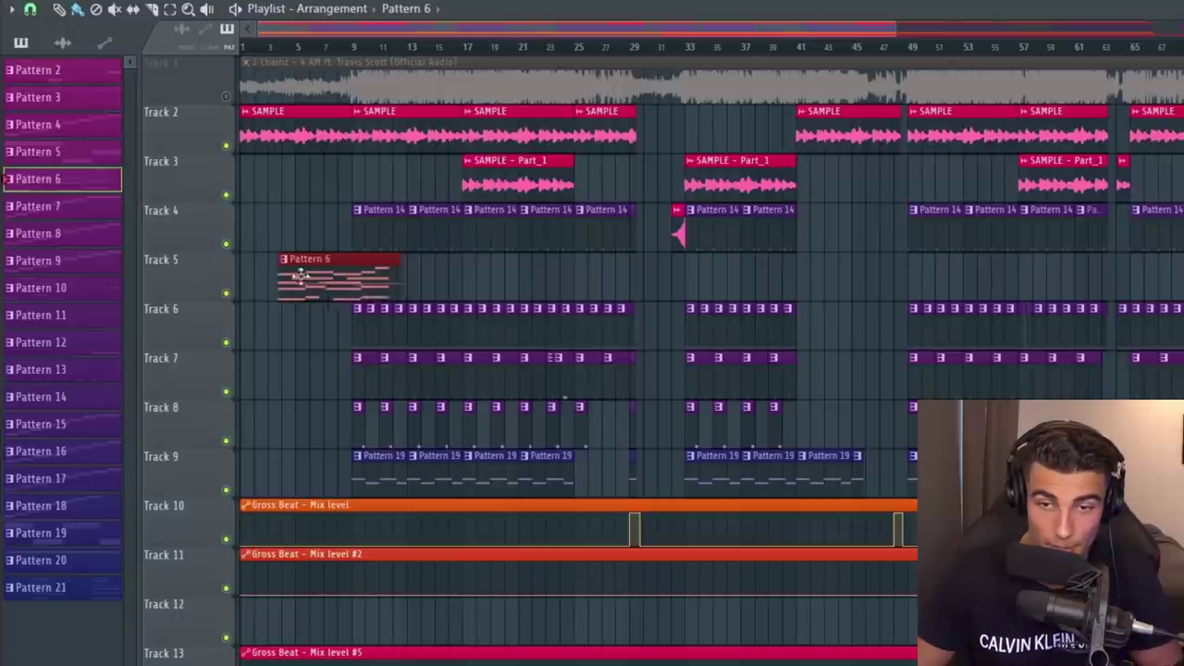
pyautogui.rightClick(78, 183)
pyautogui.click(124, 511)
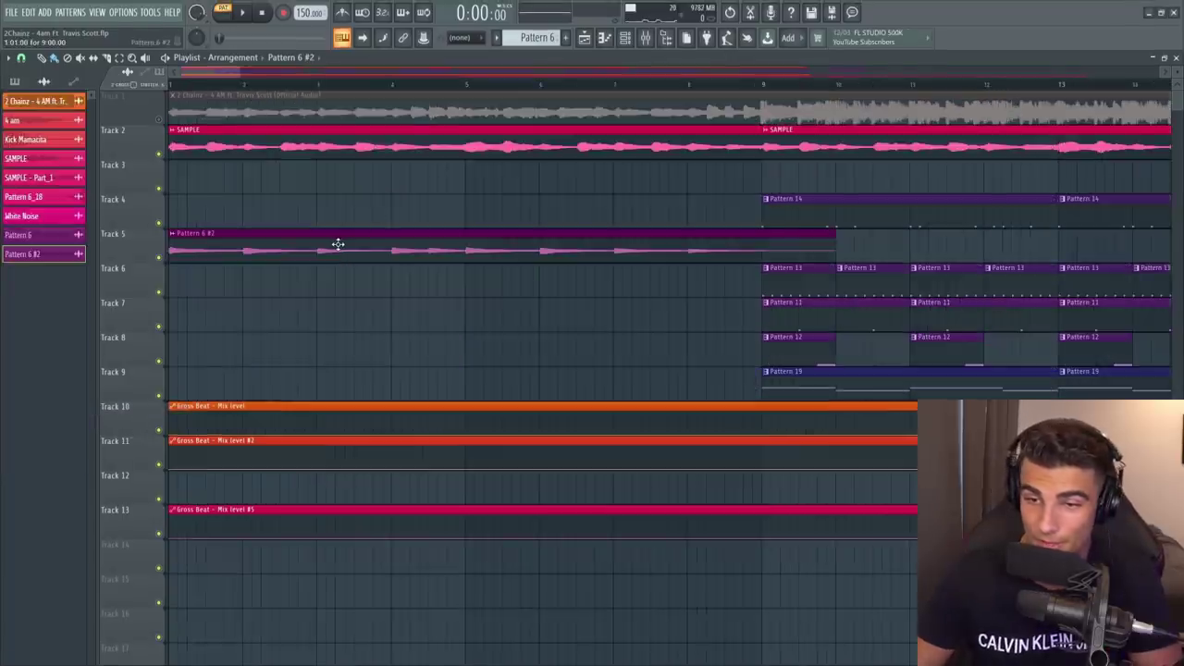
# - Load the rendered Pattern 6 #2 audio into a new Slicex channel
pyautogui.doubleClick(337, 243)
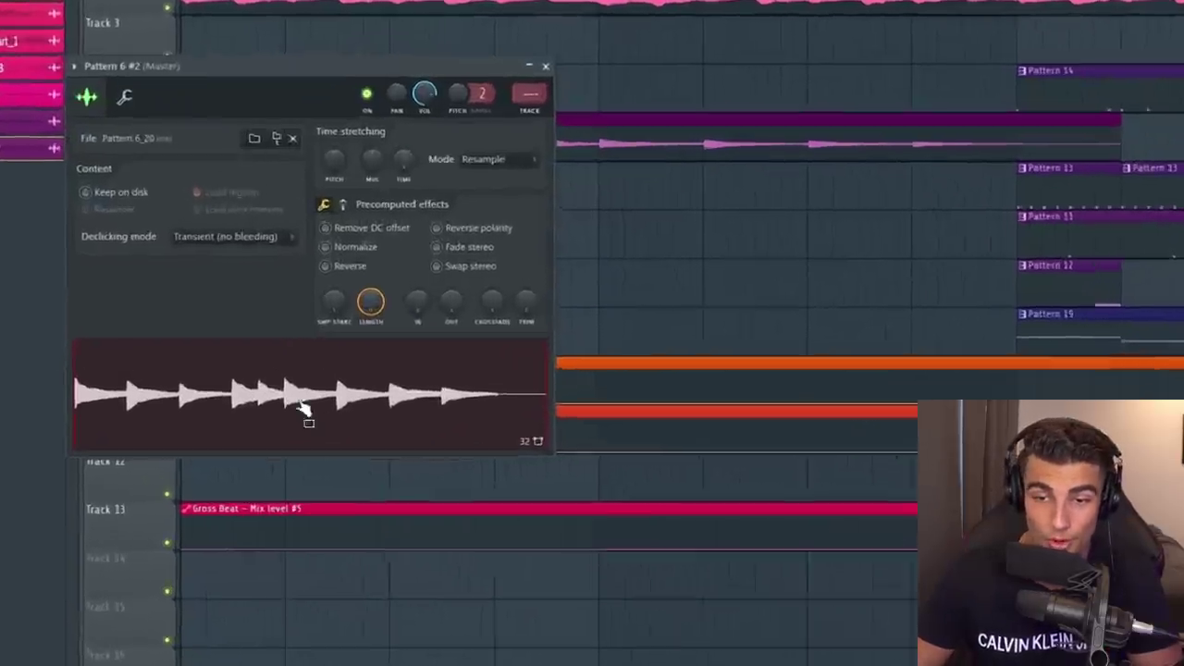
pyautogui.rightClick(277, 424)
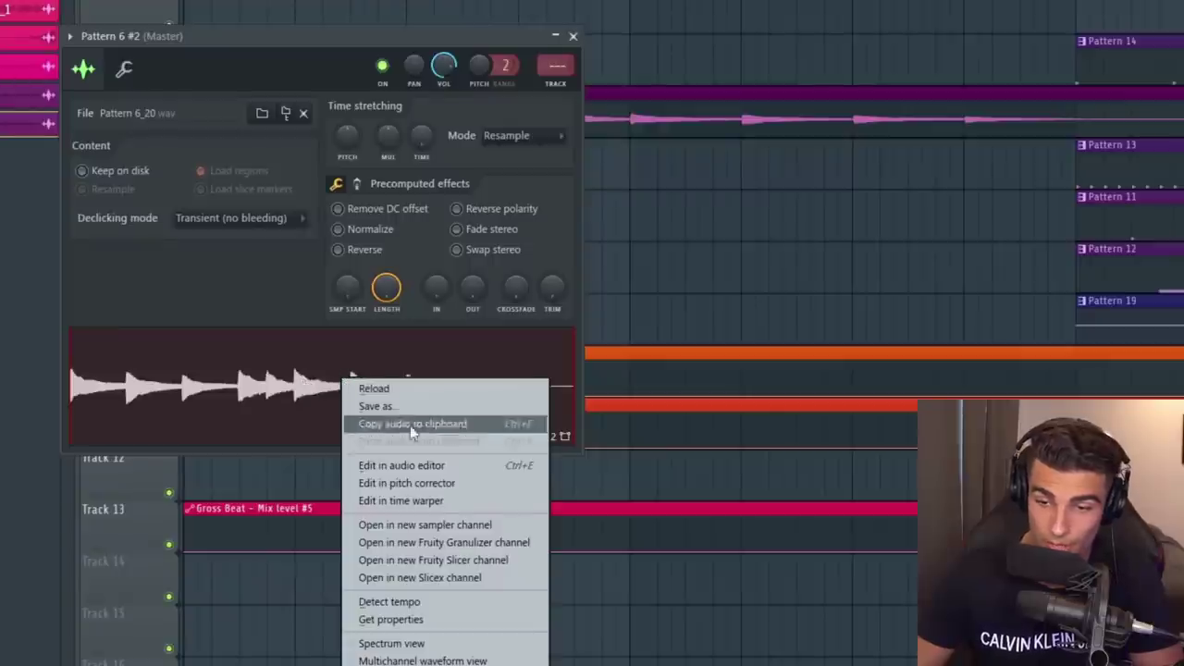
pyautogui.click(431, 576)
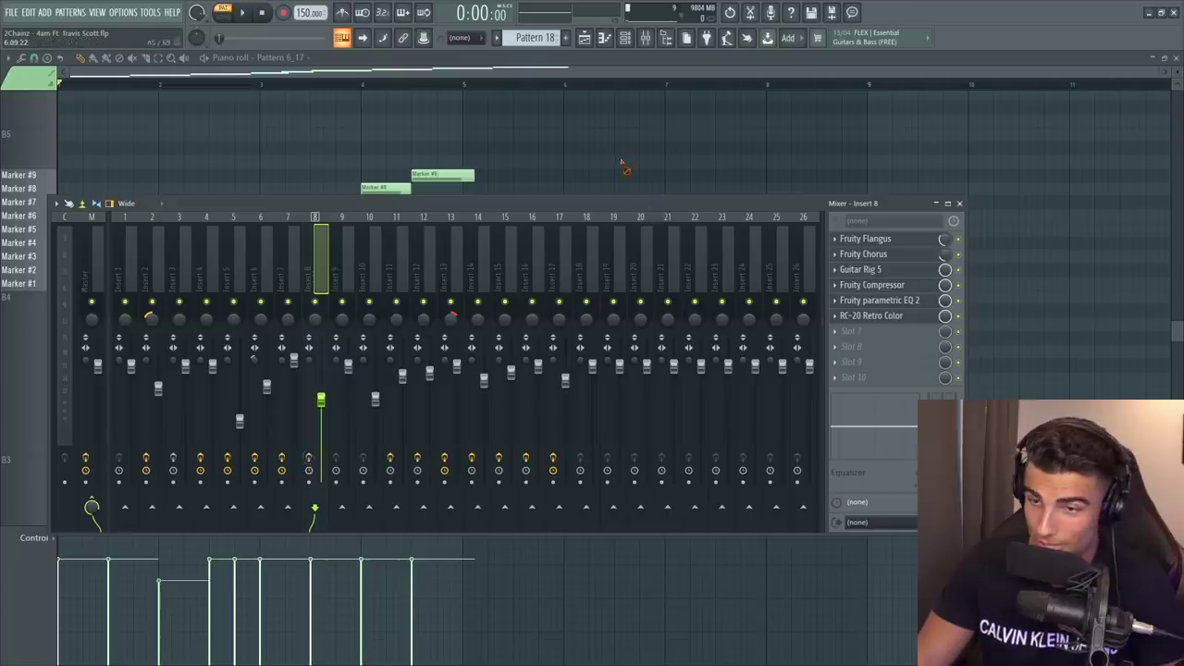
pyautogui.press('F9')
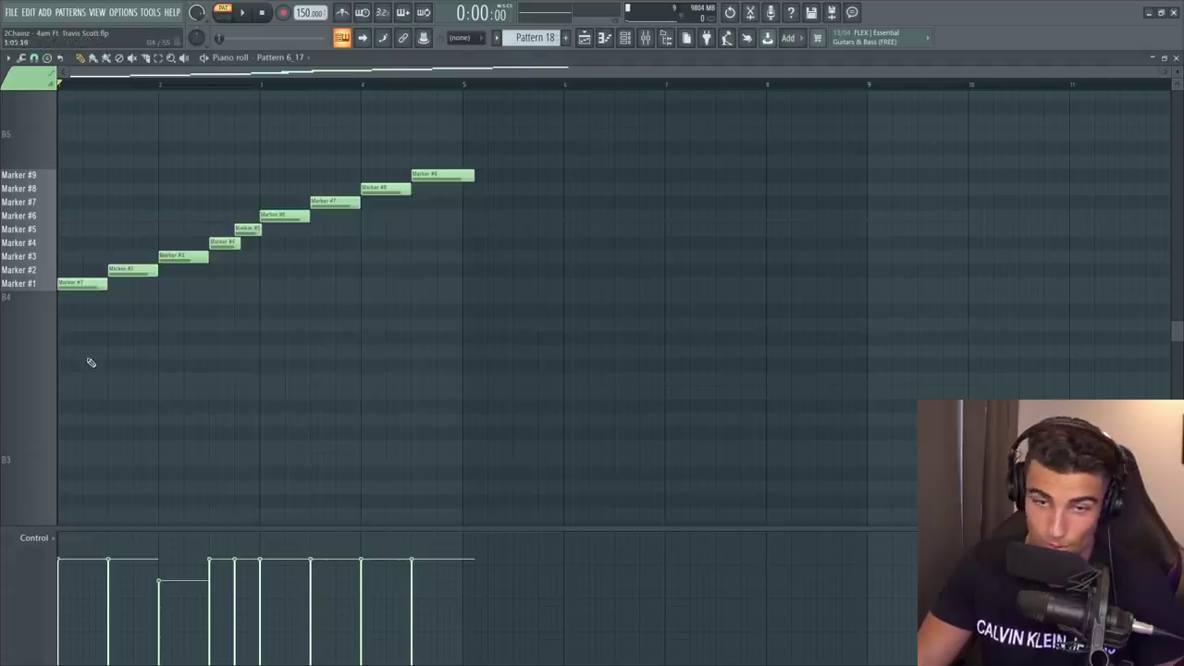
pyautogui.press('space')
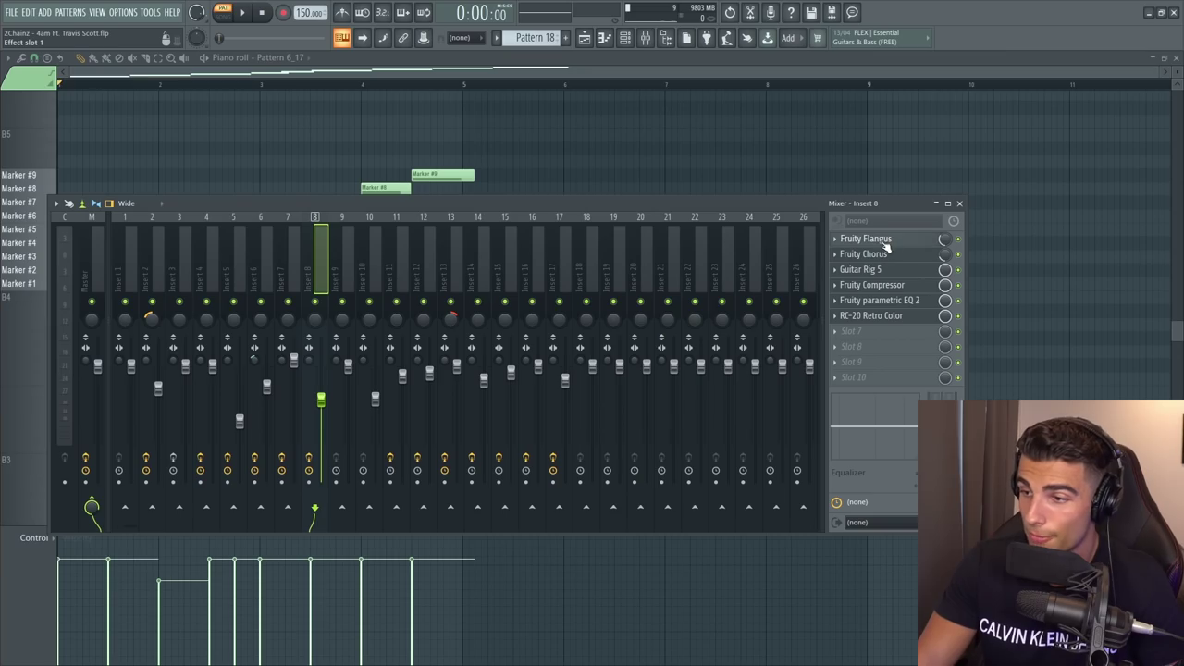
pyautogui.click(869, 239)
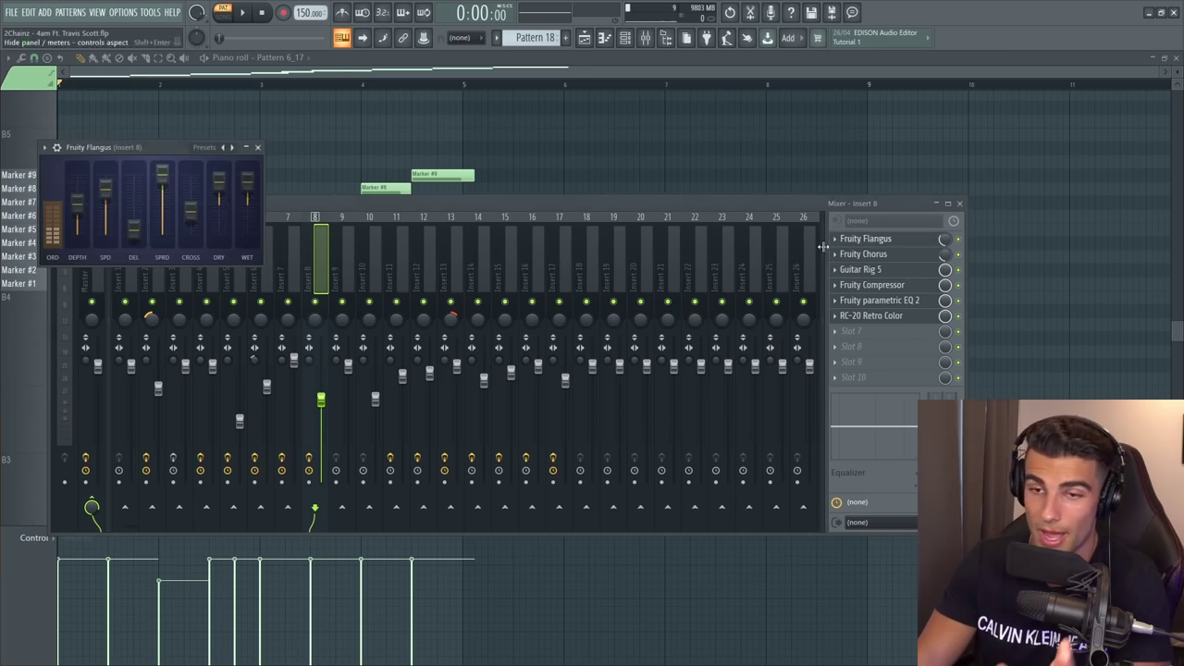
pyautogui.click(863, 253)
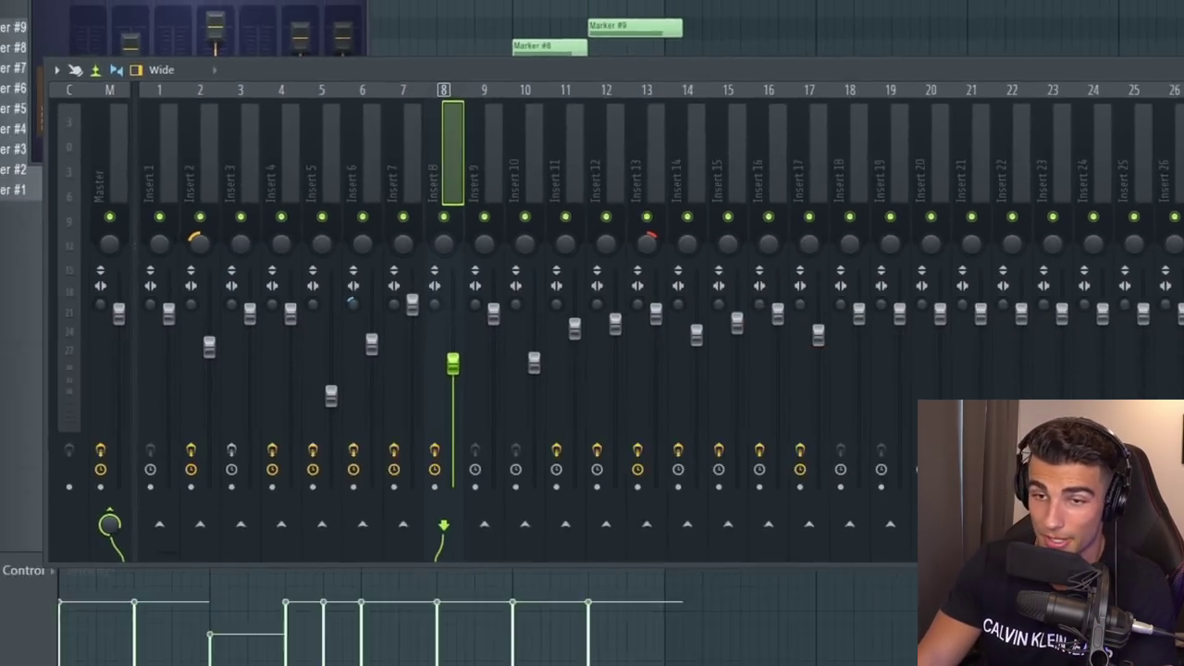
pyautogui.click(866, 268)
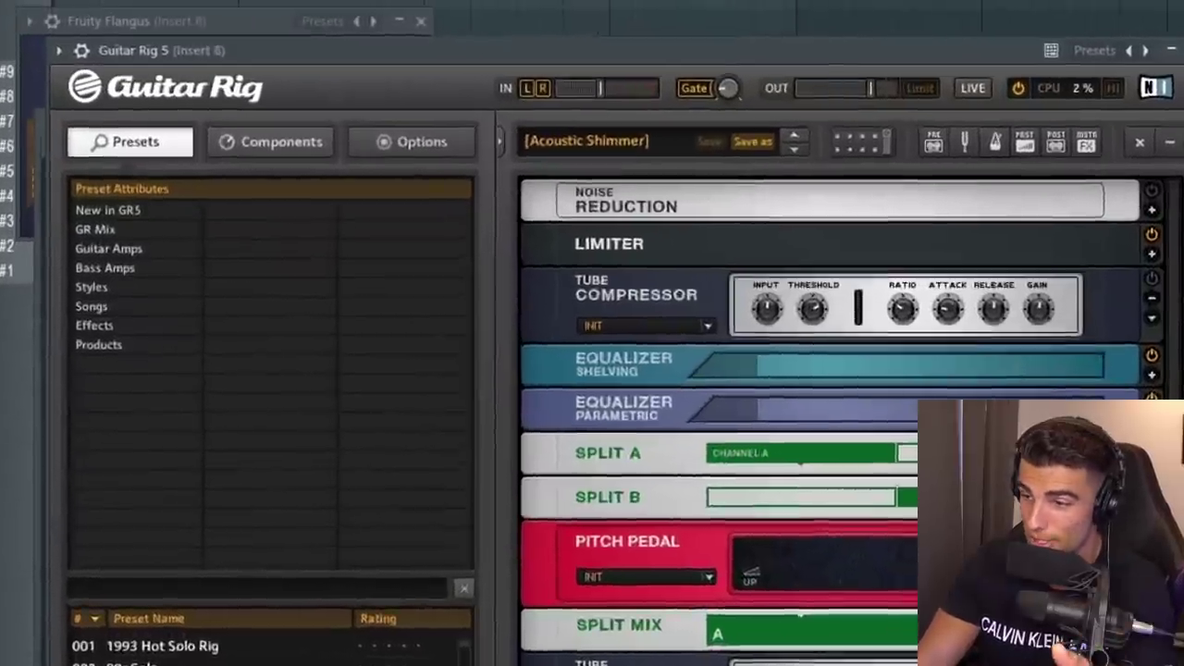
pyautogui.click(1126, 173)
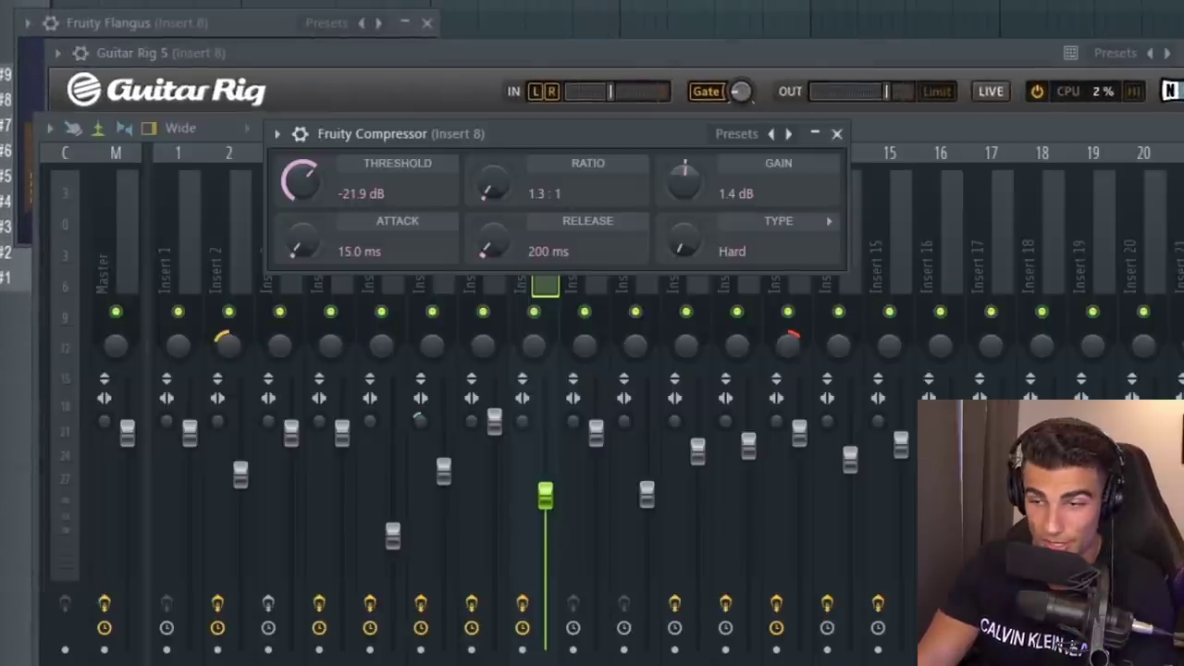
pyautogui.click(1062, 263)
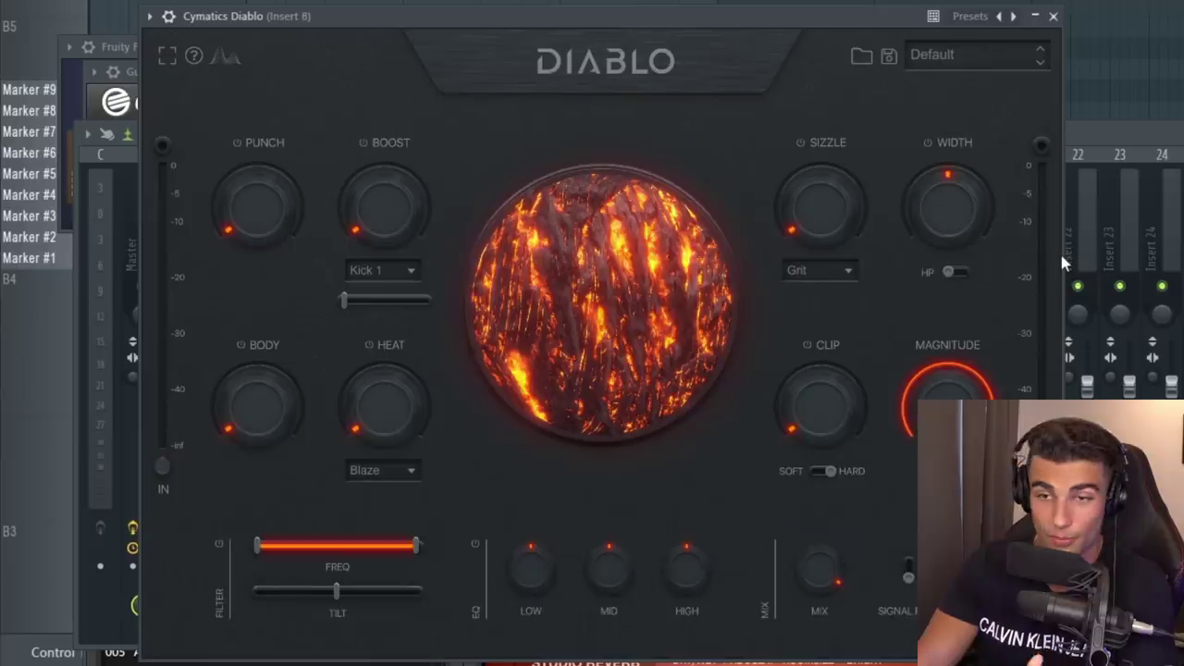
pyautogui.moveTo(262, 419); pyautogui.dragTo(255, 389)
pyautogui.doubleClick(269, 387)
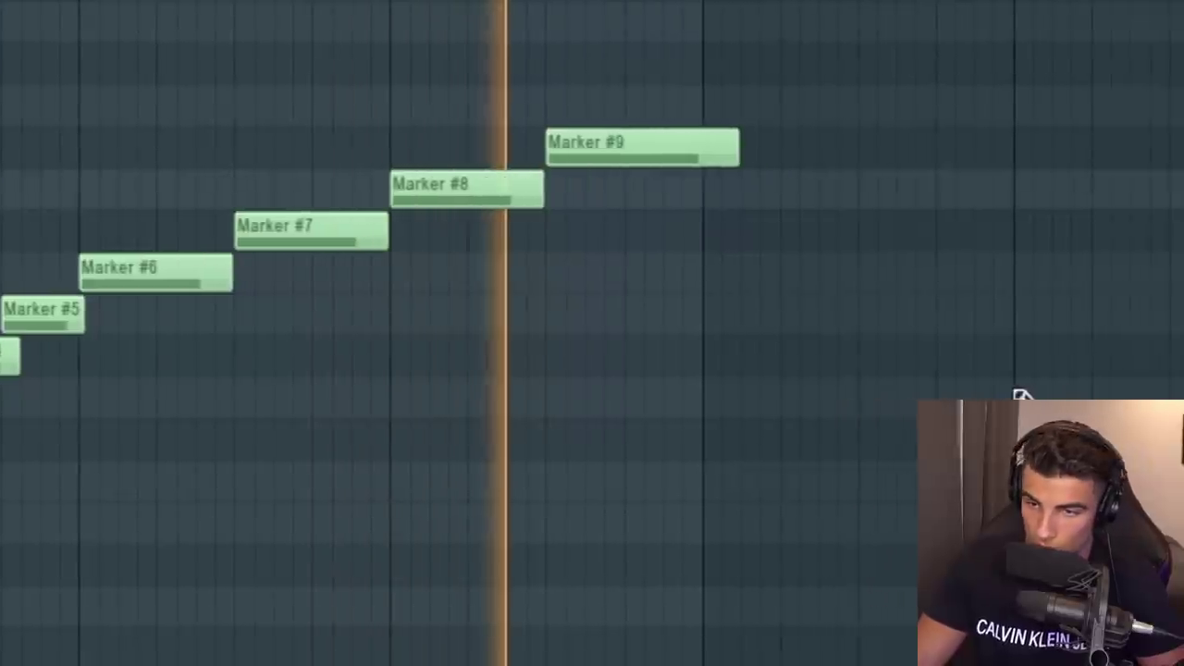
# - Stop playback of the arrangement
pyautogui.press('space')
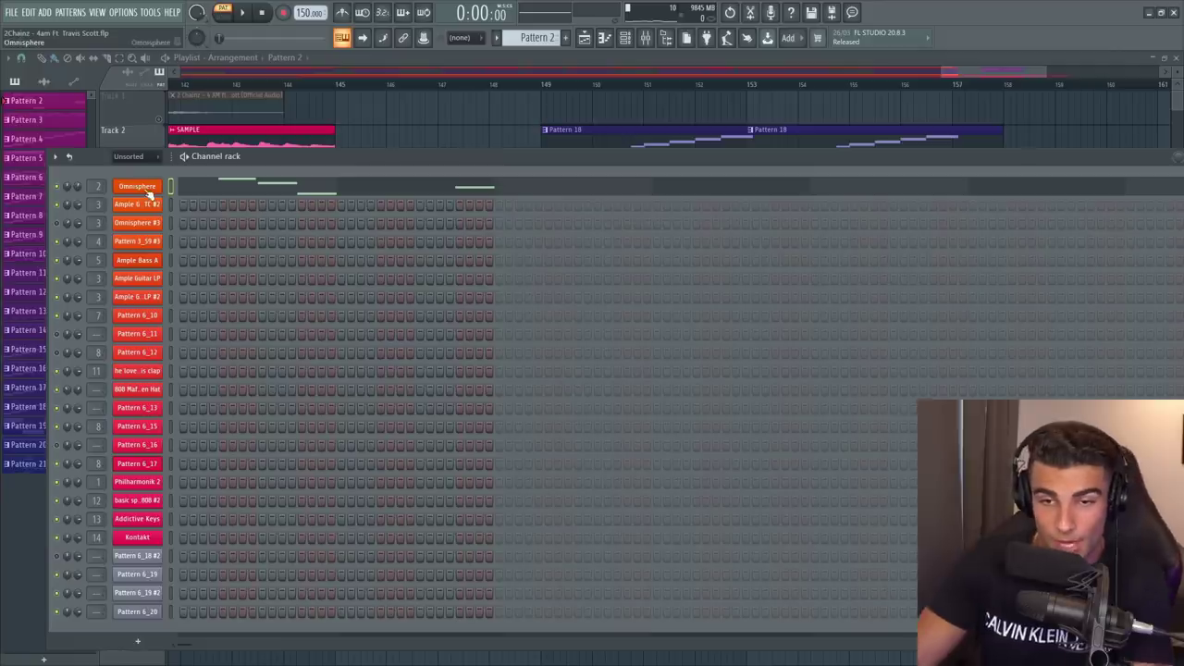
# - Play Omnisphere's Coiling Zim'bira 1 melody, then unmute Track 6 in the playlist
pyautogui.click(138, 186)
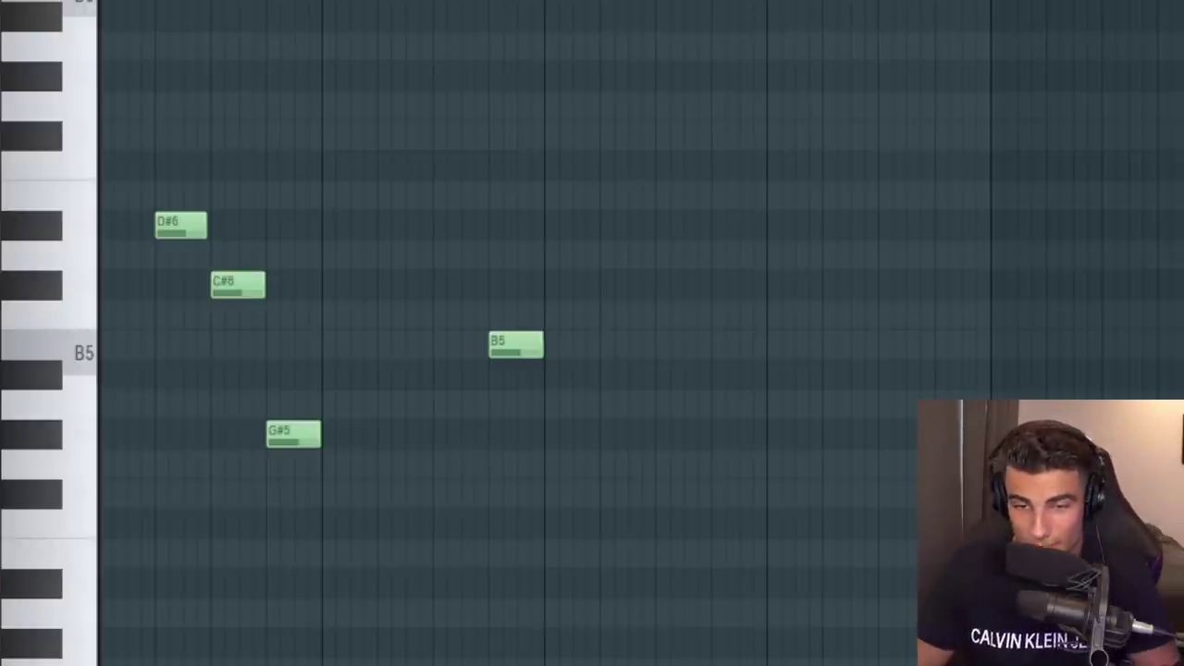
pyautogui.press('space')
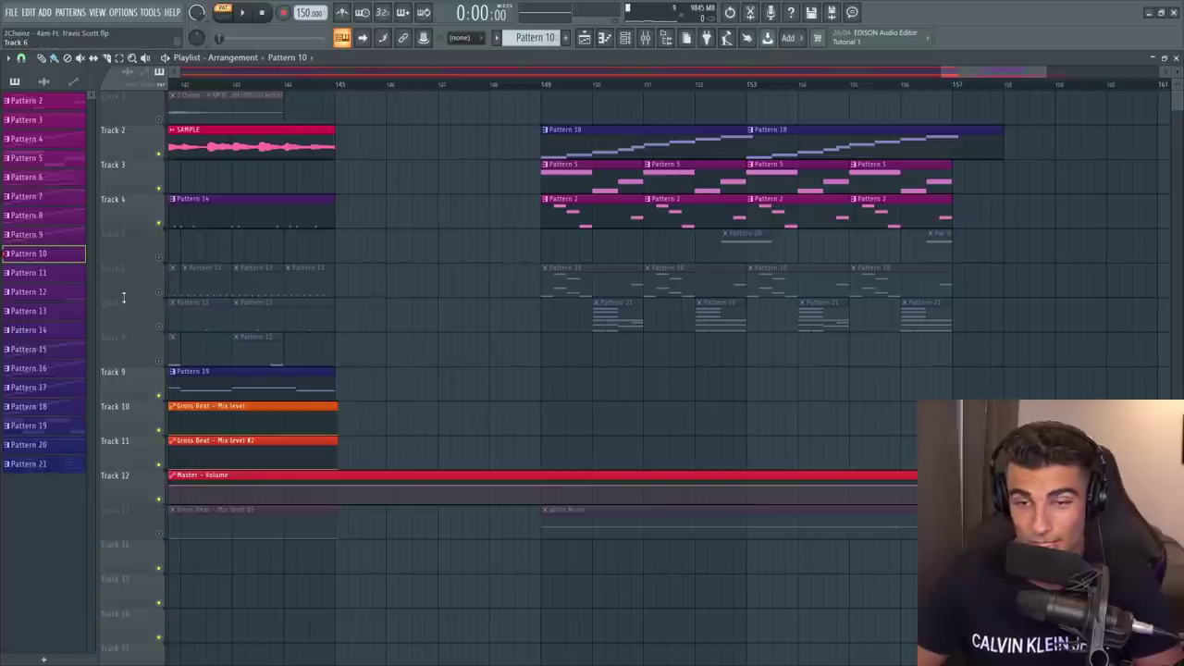
pyautogui.click(158, 291)
# - Show the Philharmonik 2 instrument window with Agogos 1 COMP loaded
pyautogui.click(646, 39)
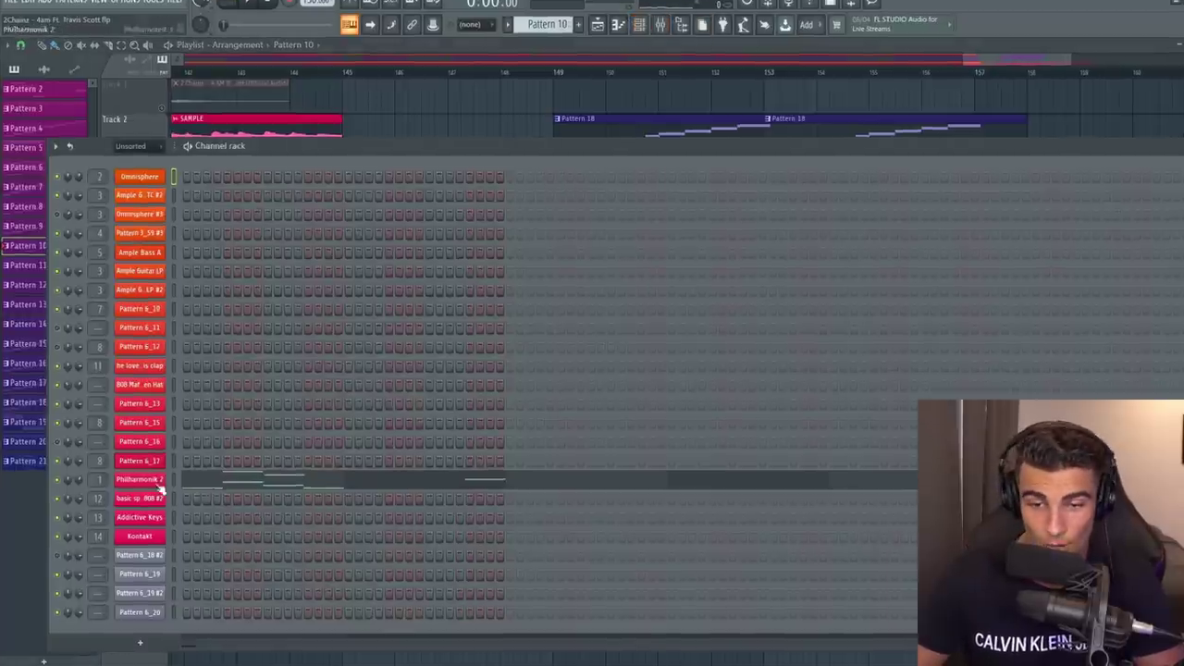
pyautogui.click(151, 481)
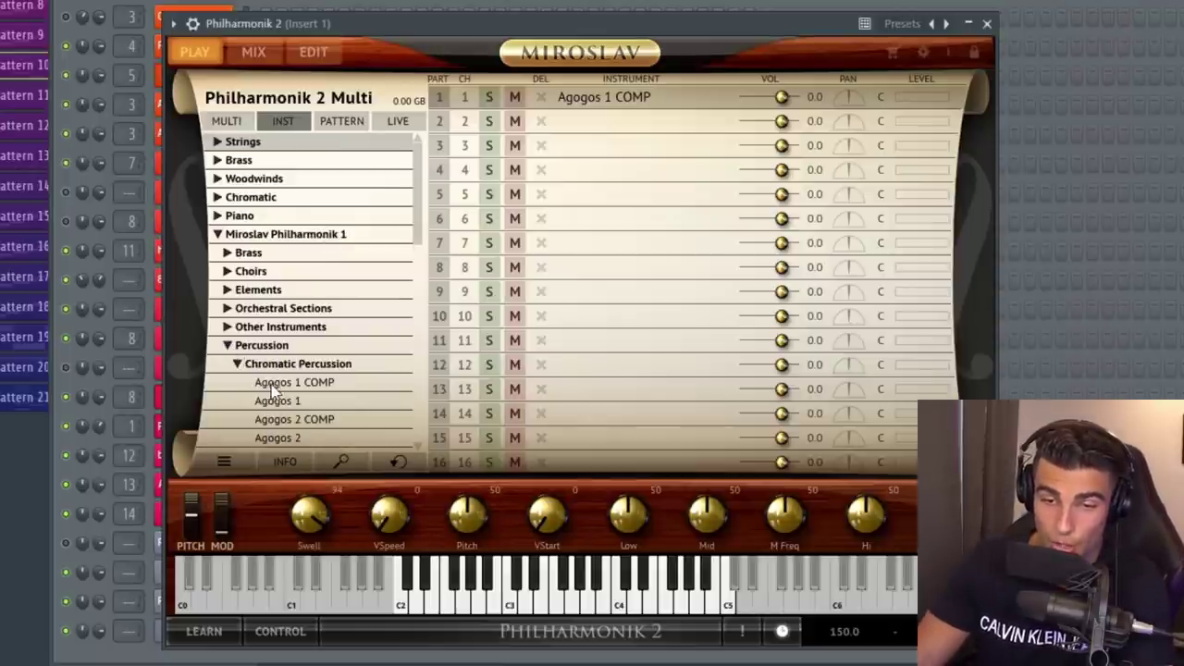
pyautogui.scroll(-1, 273, 390)
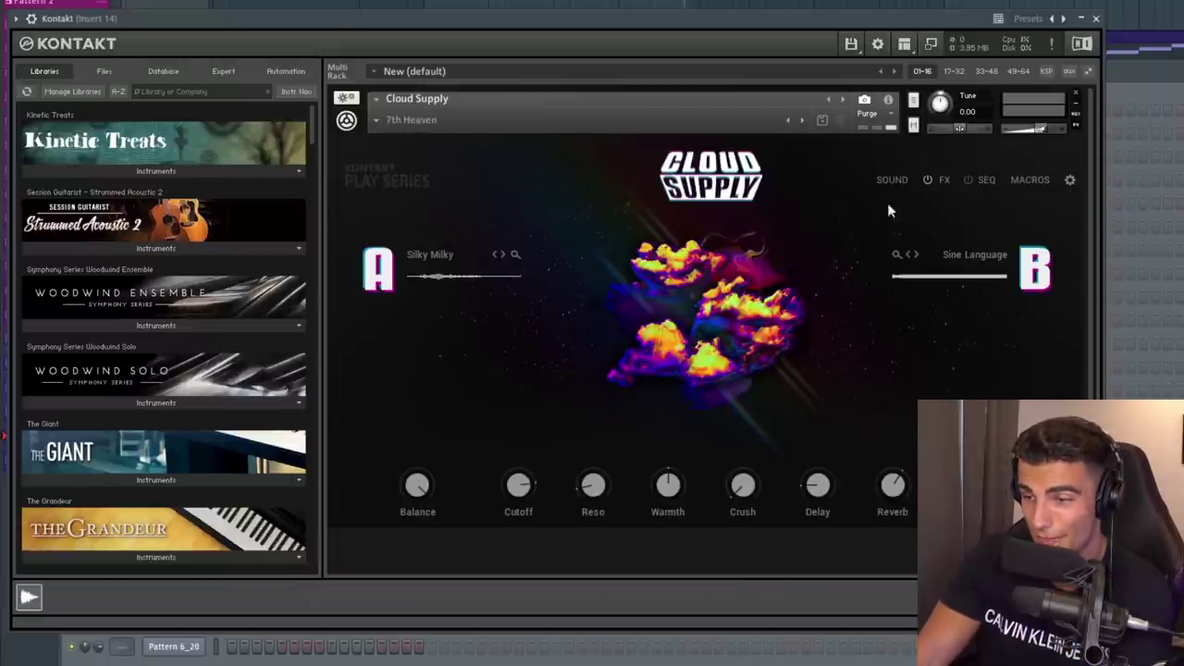
# - Add a B5 note at the start of bar 1 and play the arrangement
pyautogui.click(129, 315)
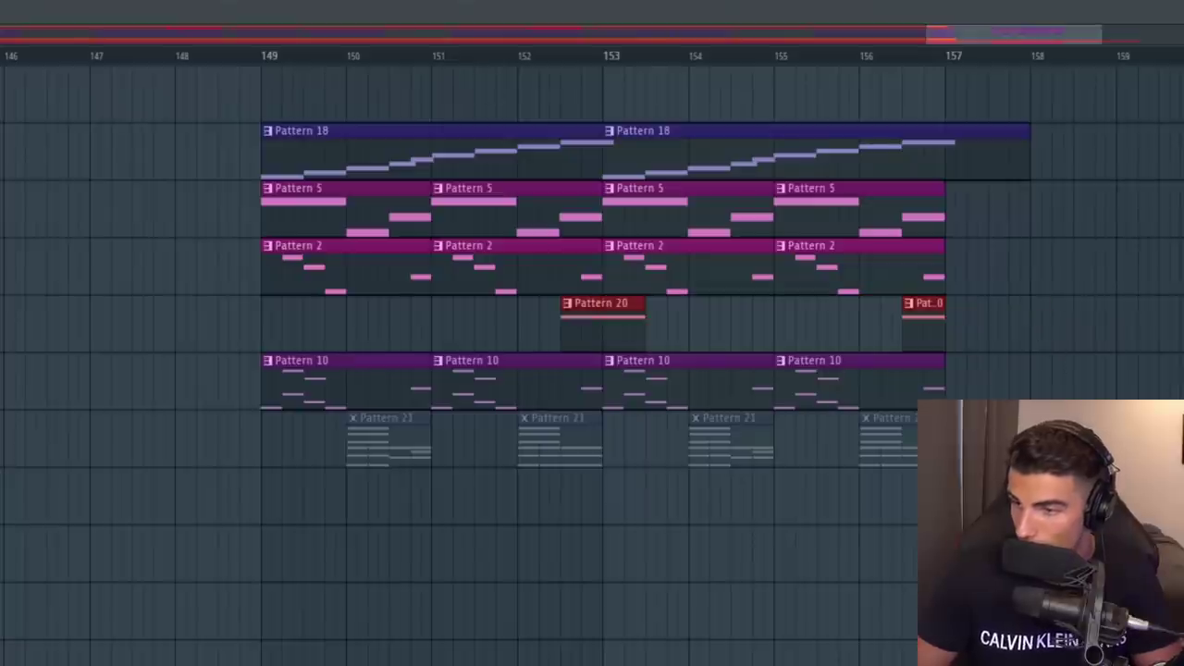
pyautogui.press('space')
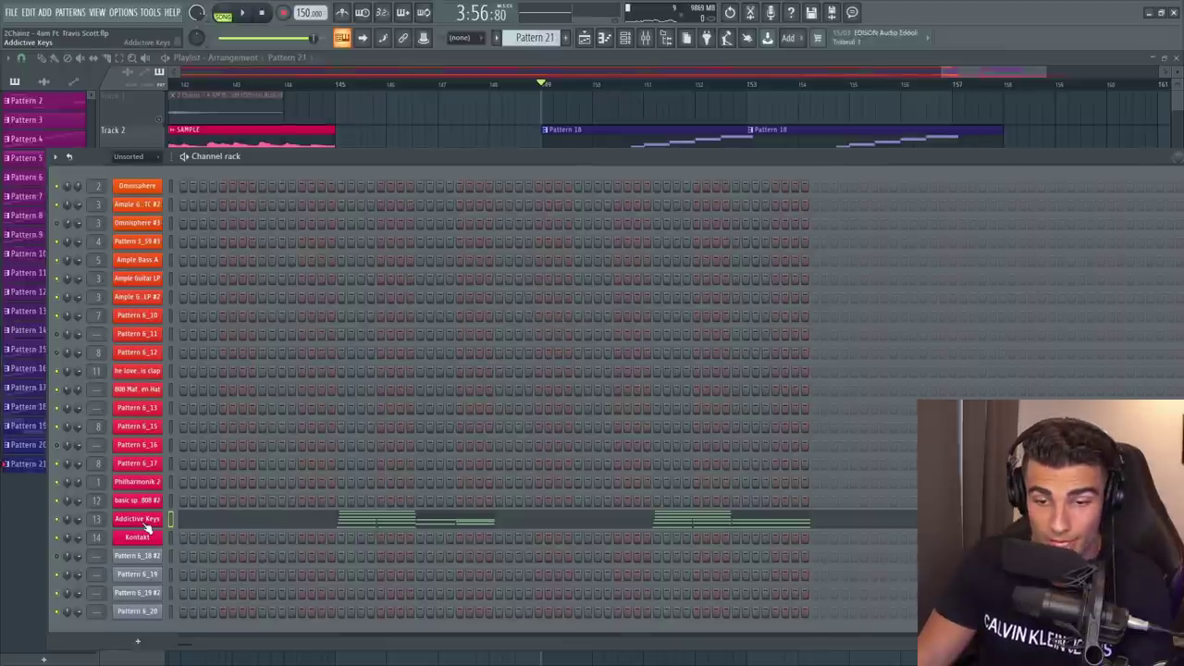
# - Audition the Addictive Keys chords across both chord groups, then play the full arrangement
pyautogui.click(144, 523)
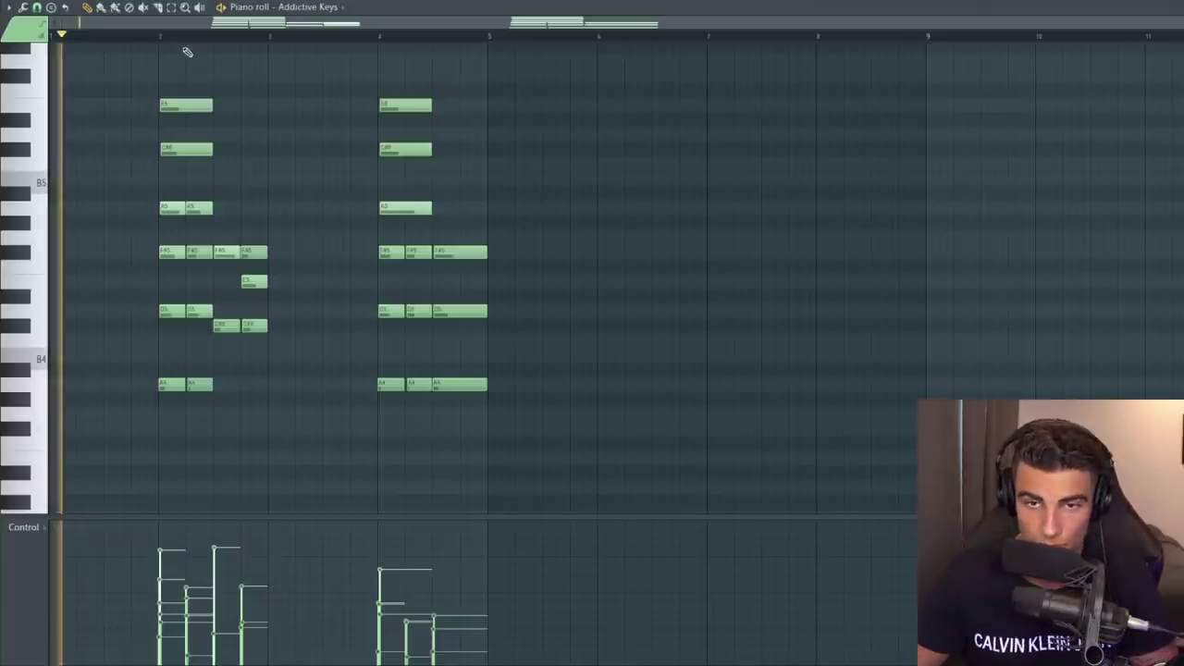
pyautogui.press('space')
pyautogui.click(164, 37)
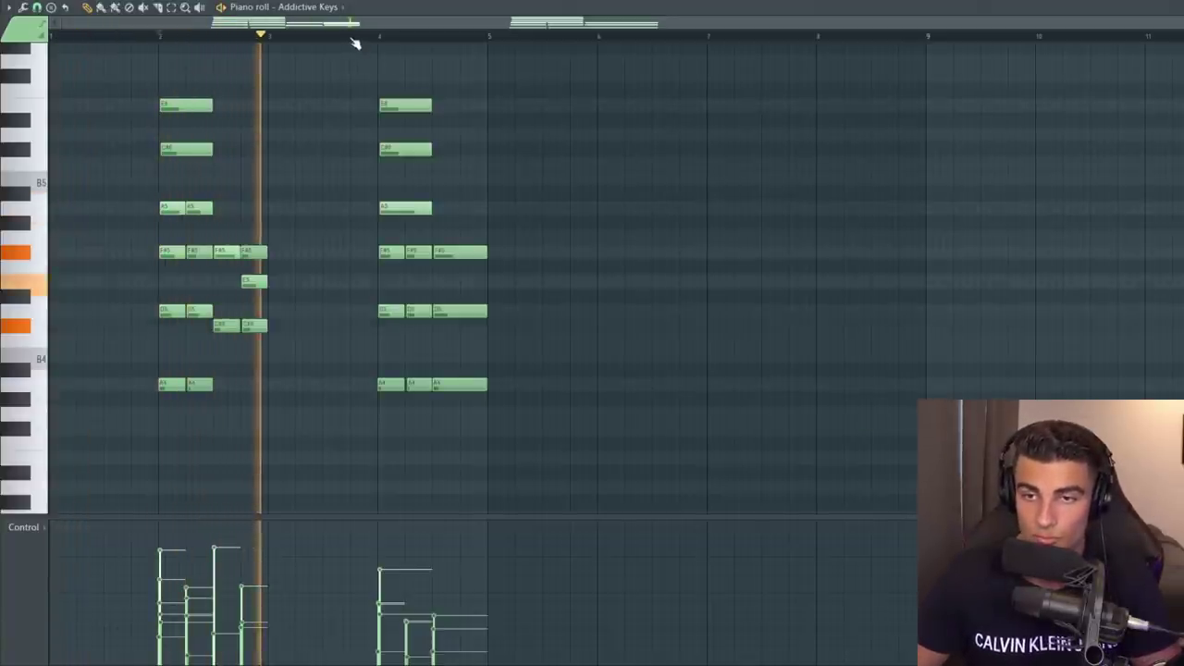
pyautogui.click(353, 39)
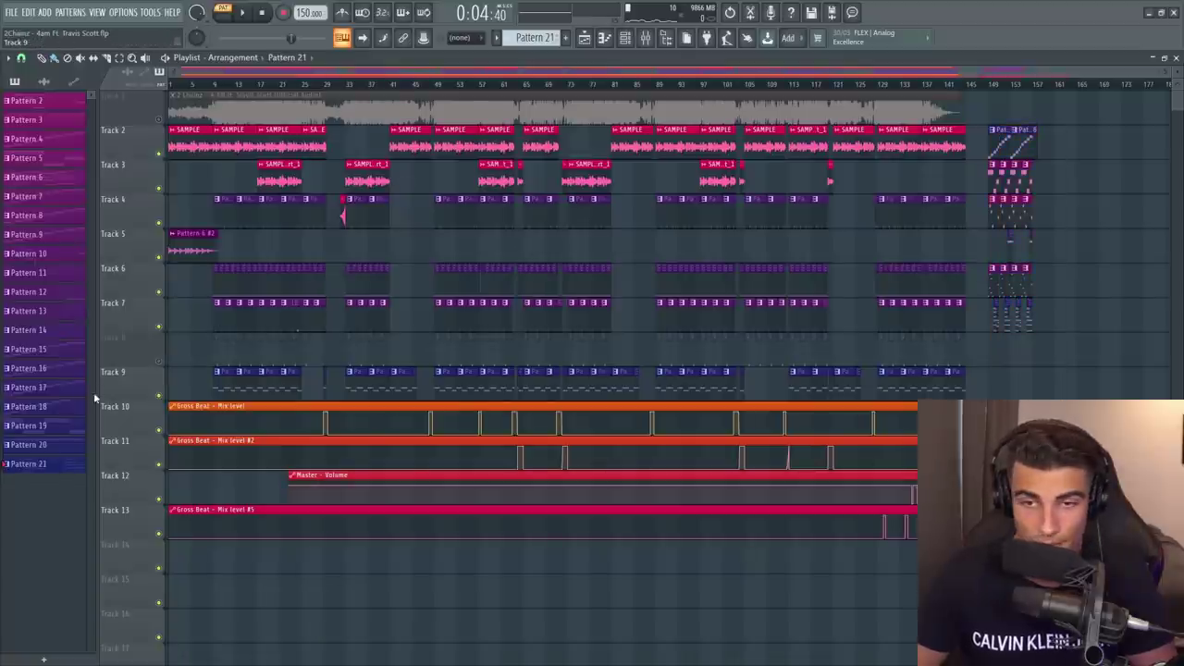
pyautogui.scroll(2, 250, 231)
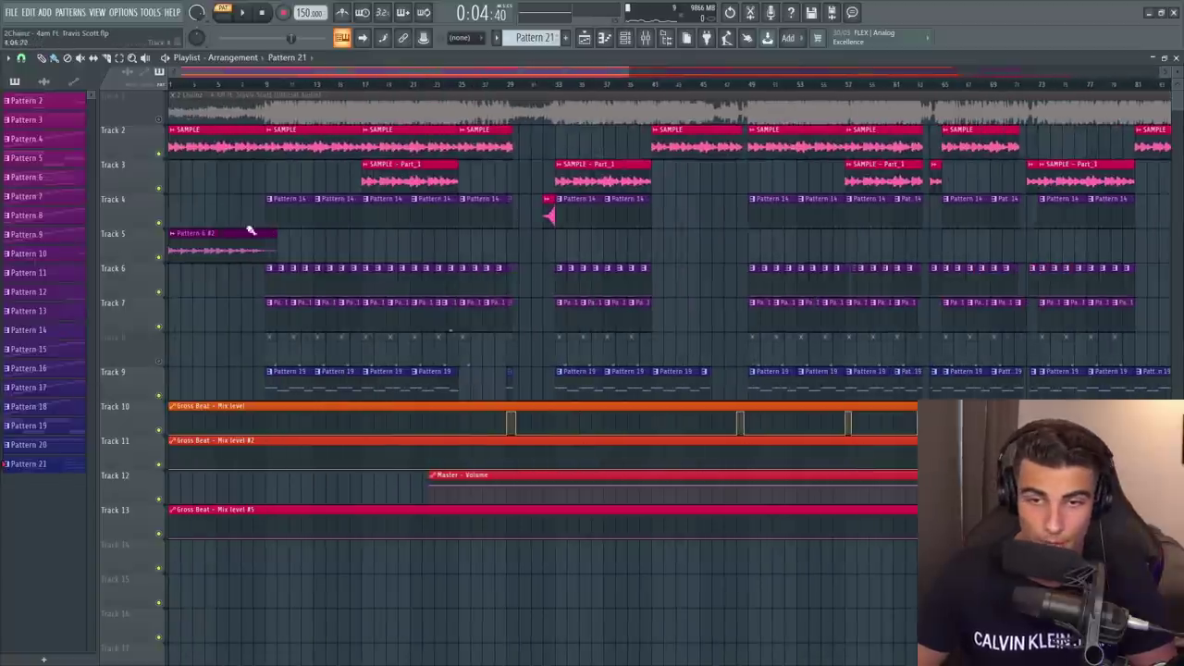
pyautogui.press('space')
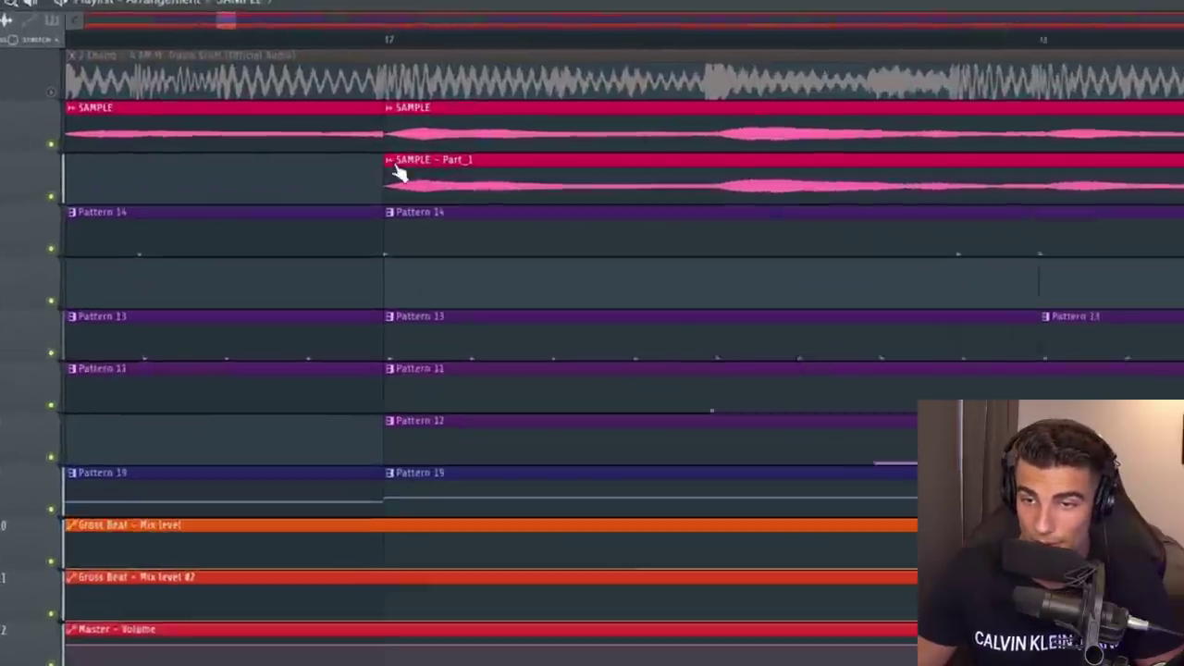
# - Show HalfTime on Insert 15: 1 Bar loop, 2x mode, 100% mix
pyautogui.rightClick(426, 184)
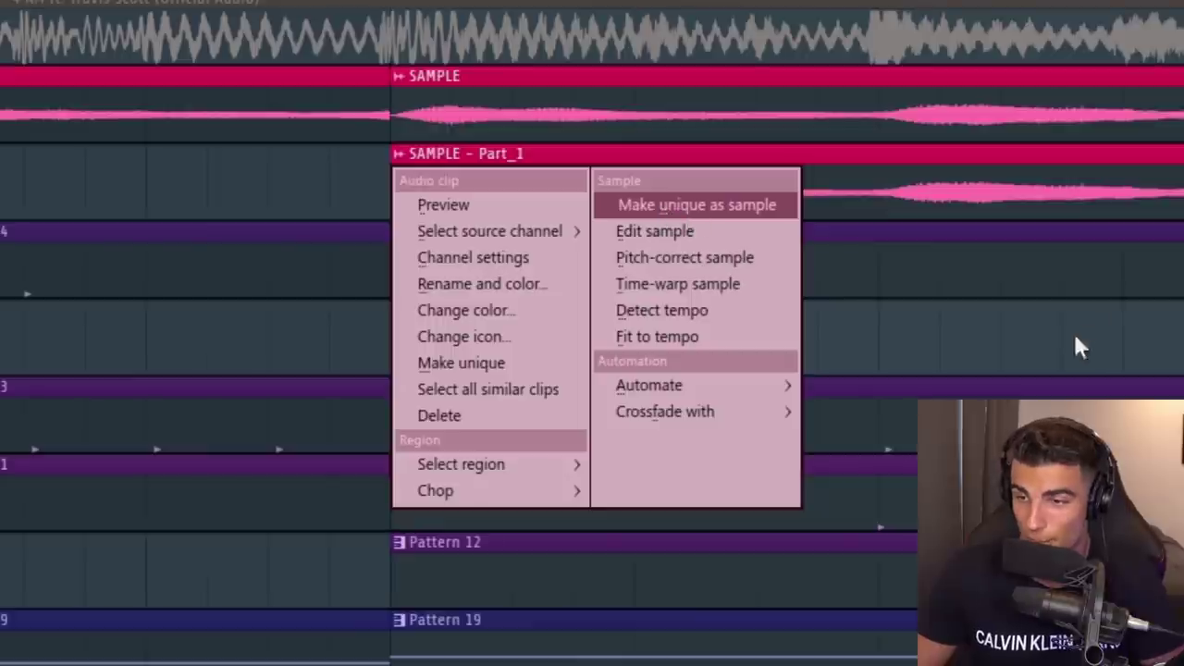
pyautogui.click(926, 0)
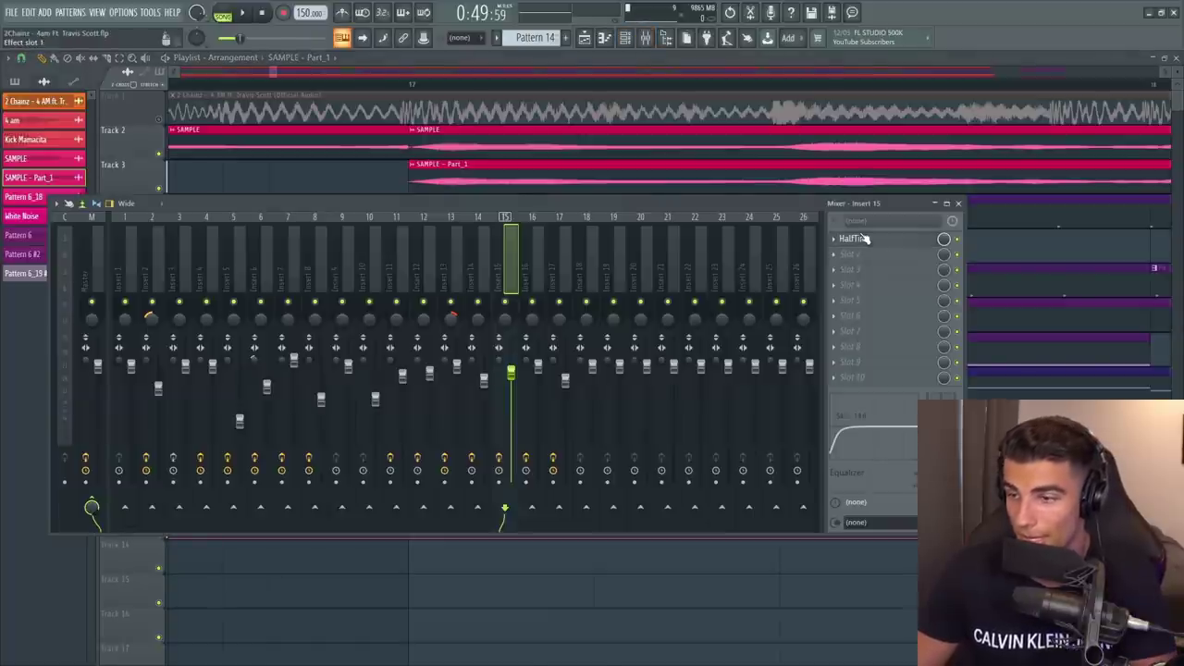
pyautogui.click(860, 239)
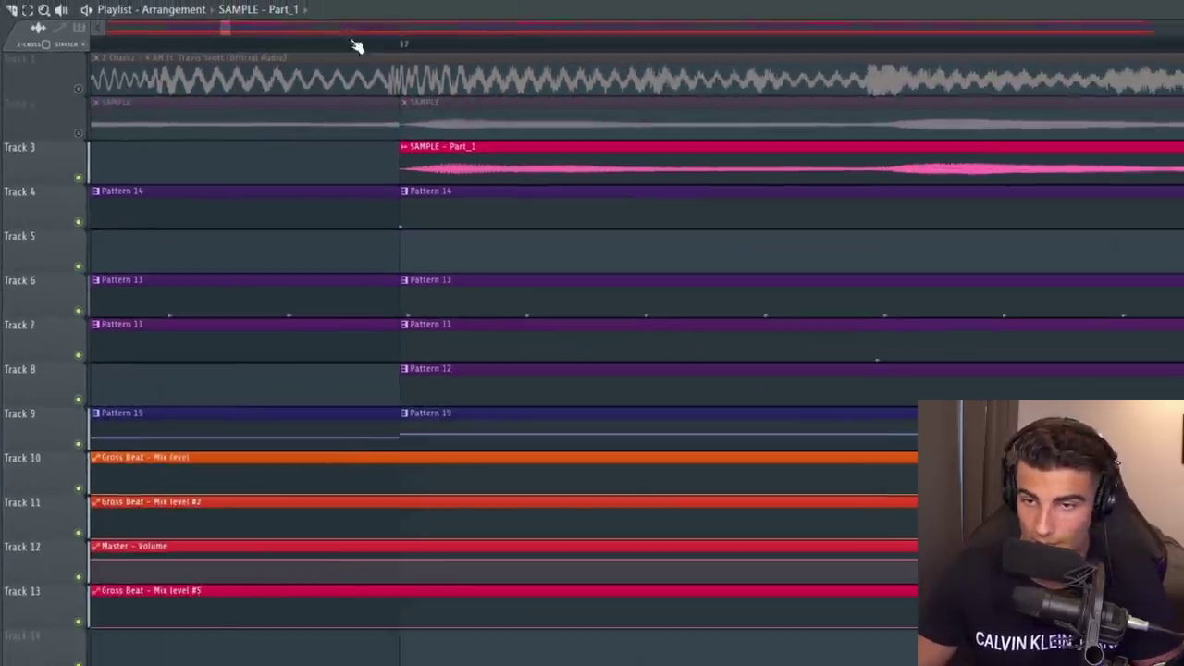
# - Unmute Track 2's SAMPLE clips and replay the arrangement from bar 17
pyautogui.press('space')
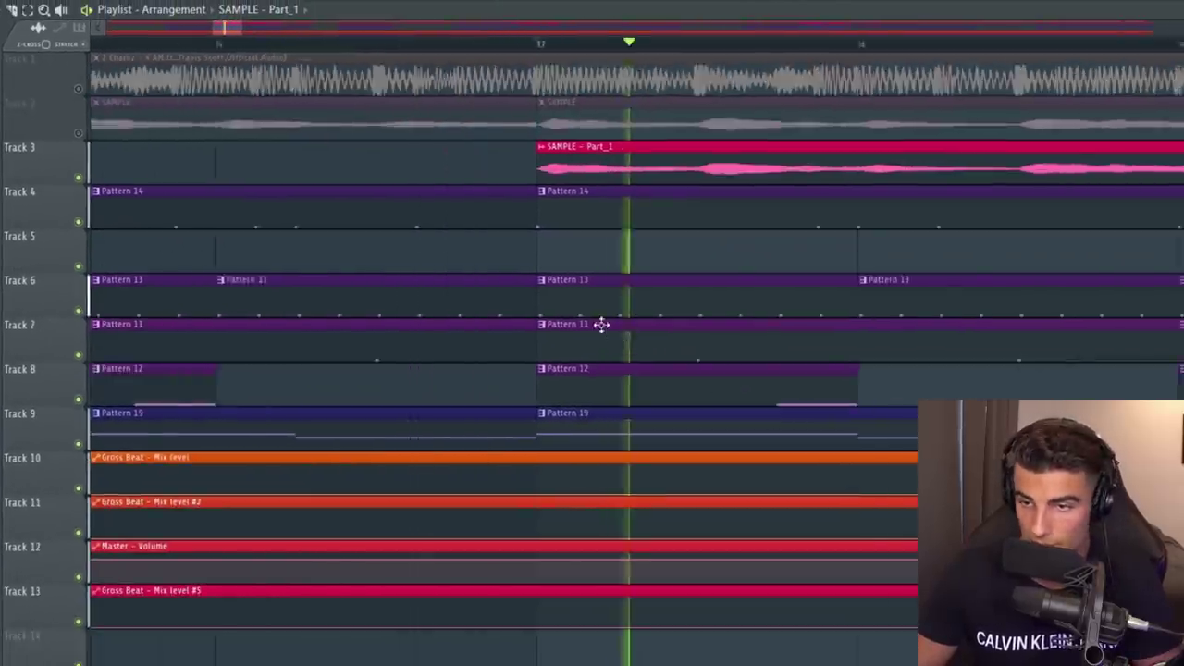
pyautogui.keyDown('ctrl'); pyautogui.scroll(3, 764, 354); pyautogui.keyUp('ctrl')
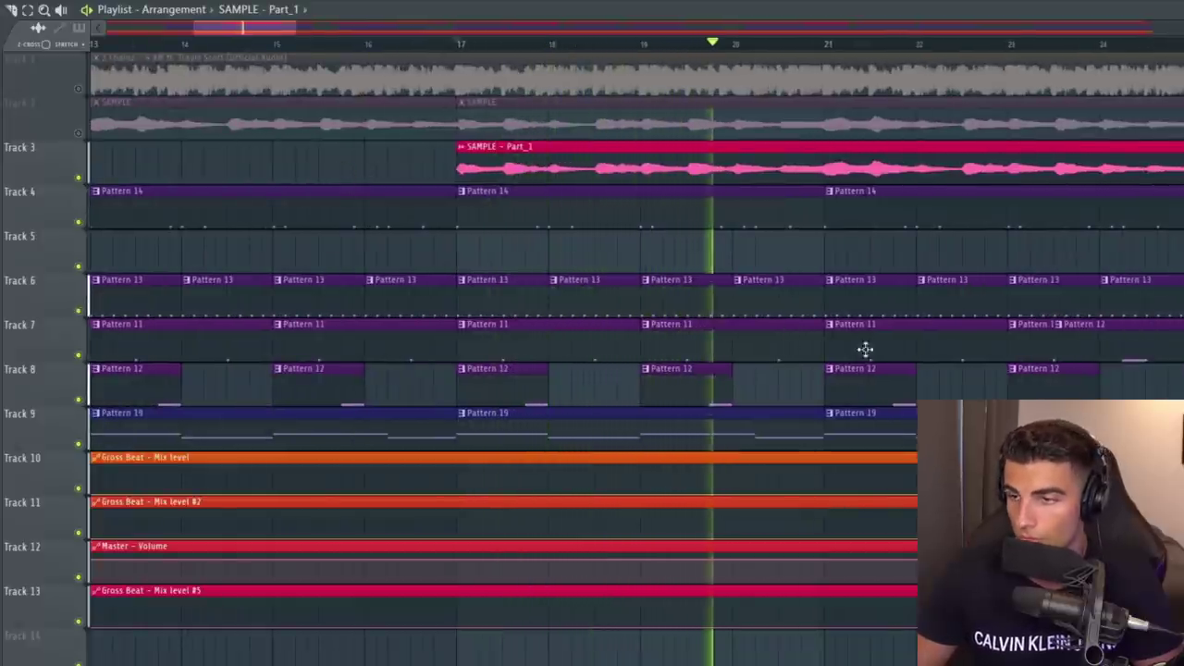
pyautogui.press('space')
pyautogui.click(81, 134)
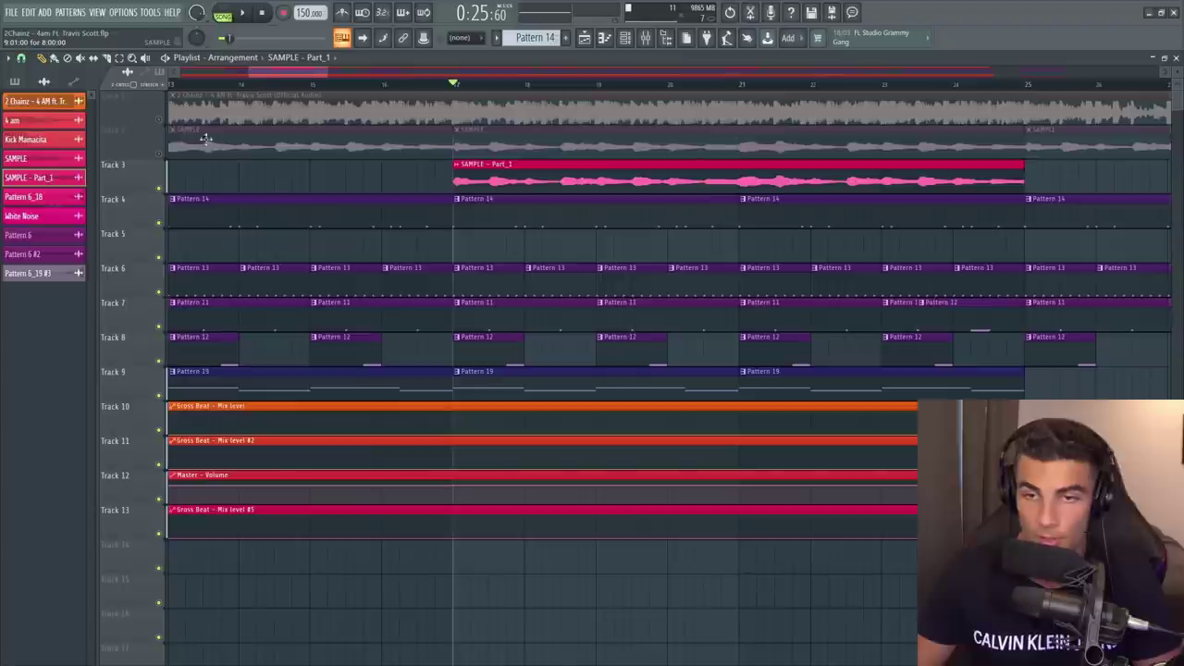
pyautogui.press('space')
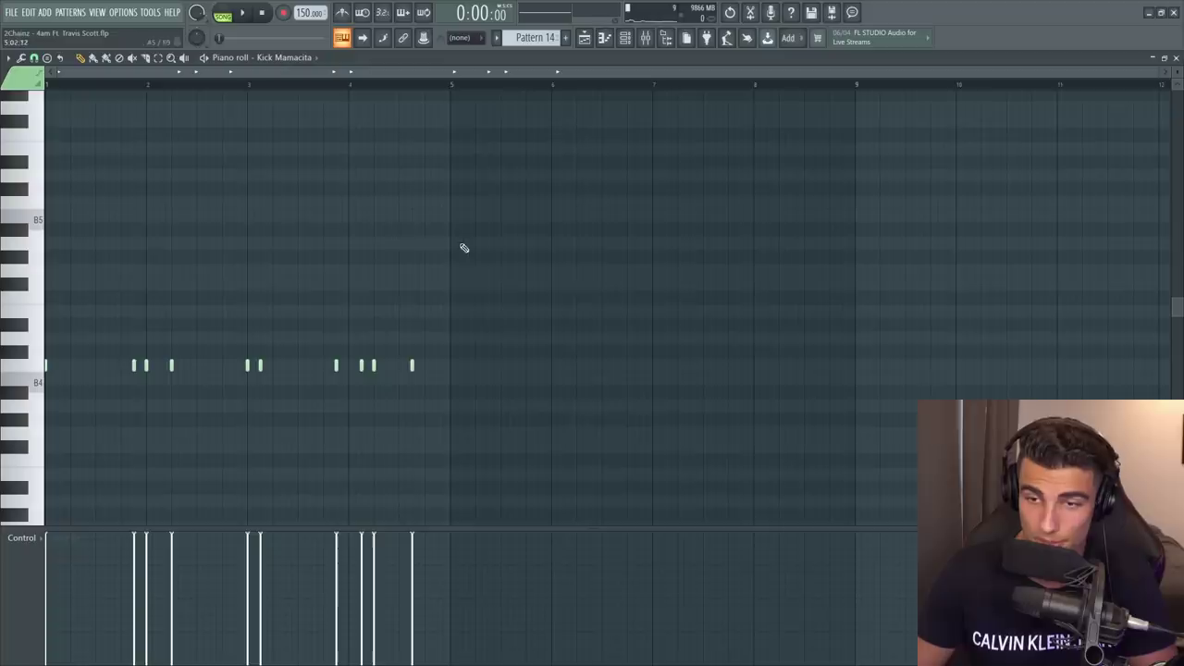
# - Close the Kick Mamacita piano roll and move its clip up onto Track 1
pyautogui.scroll(2, 463, 246)
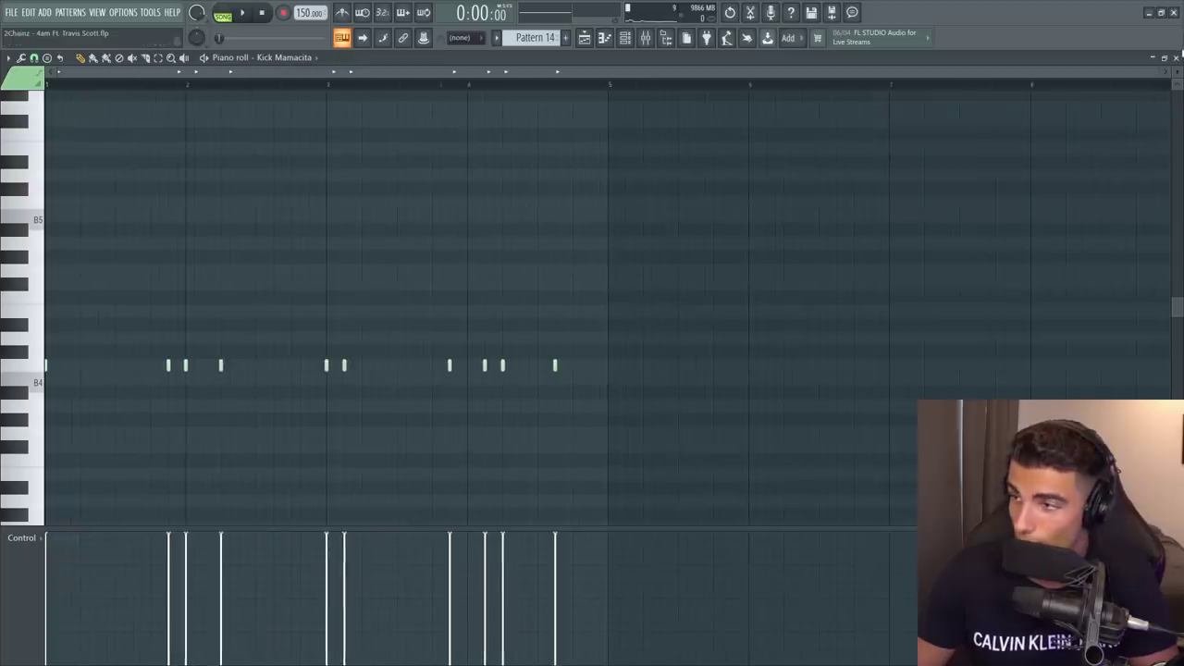
pyautogui.click(1176, 58)
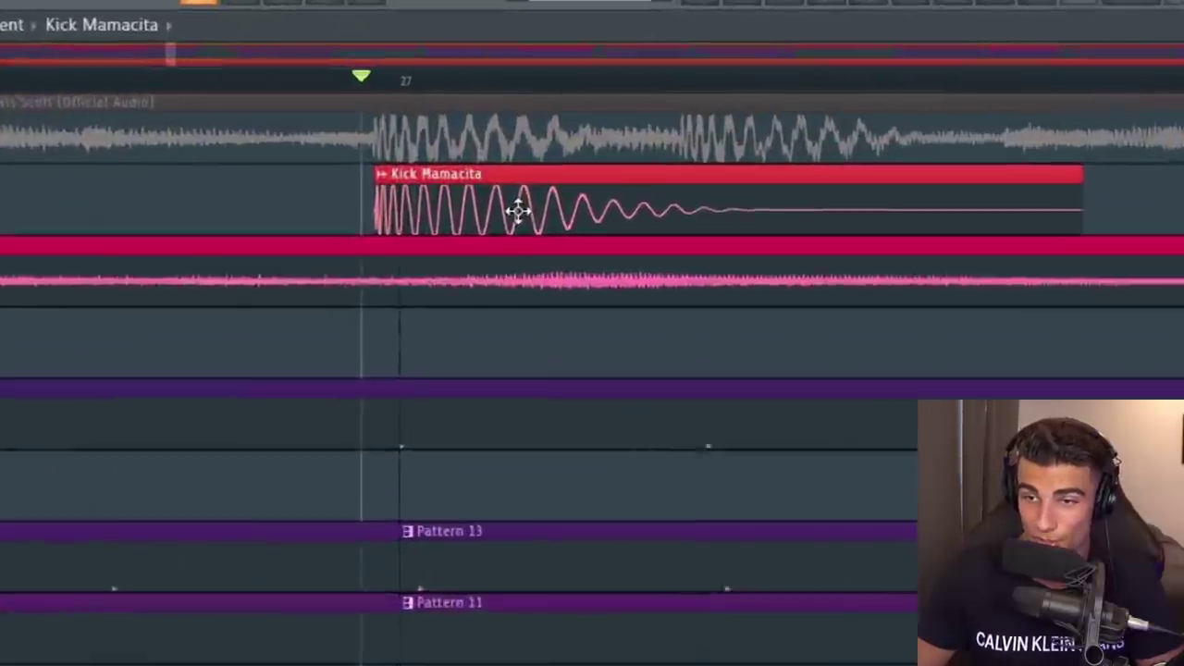
pyautogui.moveTo(495, 144); pyautogui.dragTo(545, 302)
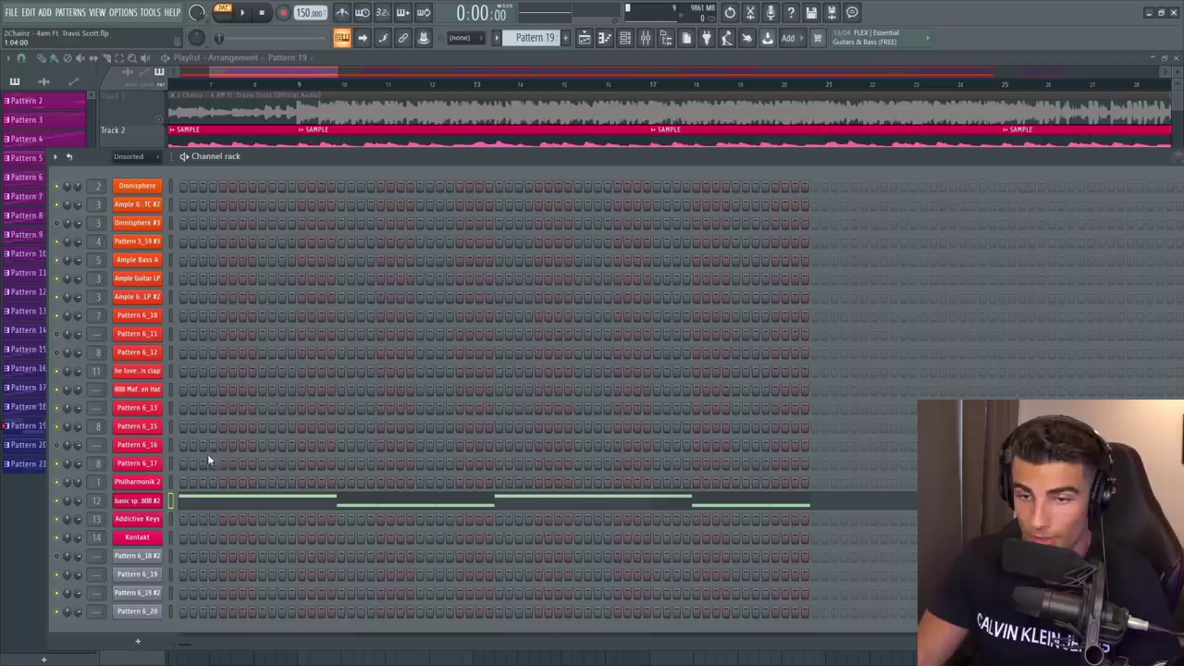
# - Show the 808's Insert 12 Fruity parametric EQ 2 with its low-pass comparison curve
pyautogui.click(138, 501)
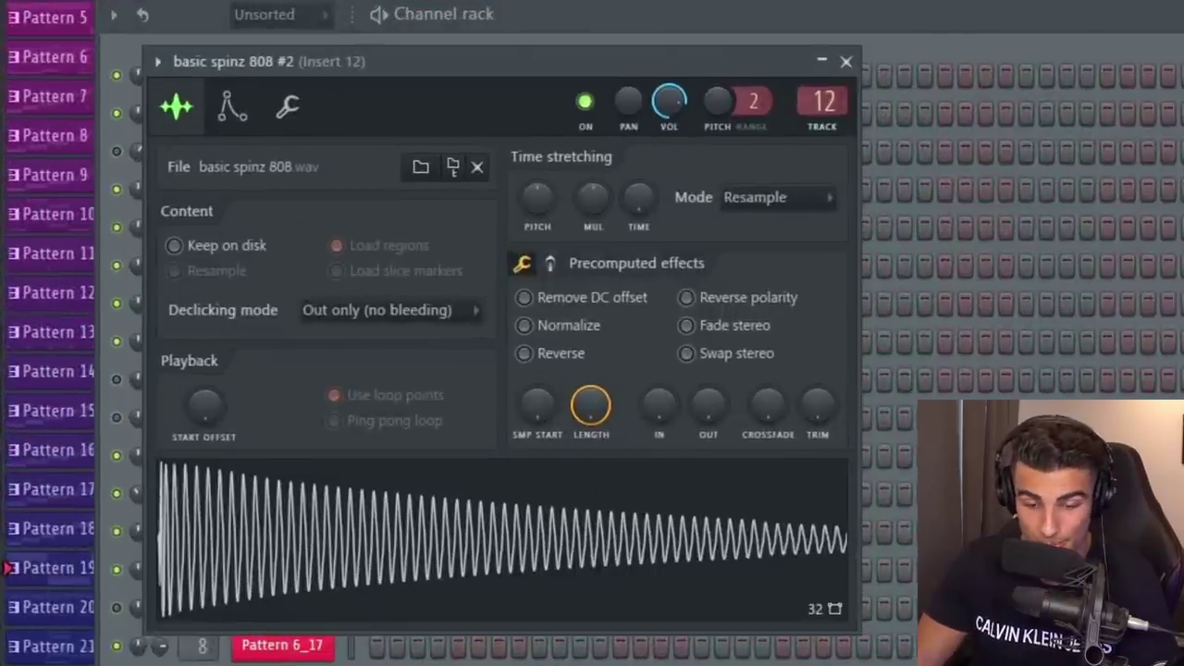
pyautogui.press('F9')
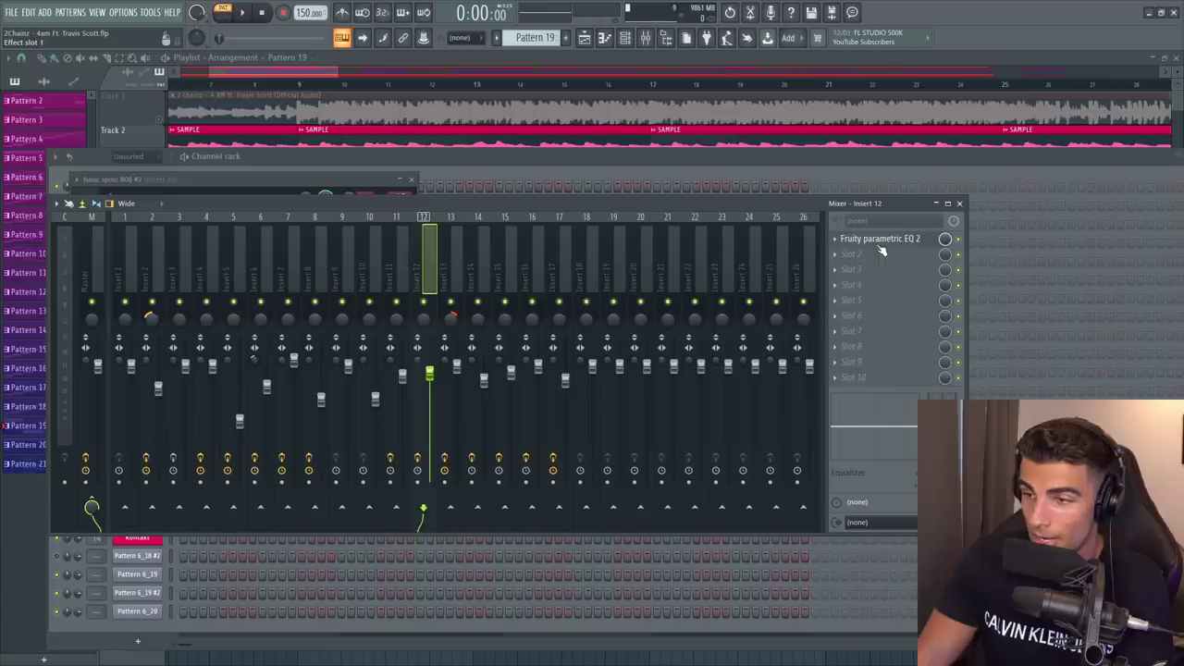
pyautogui.click(878, 241)
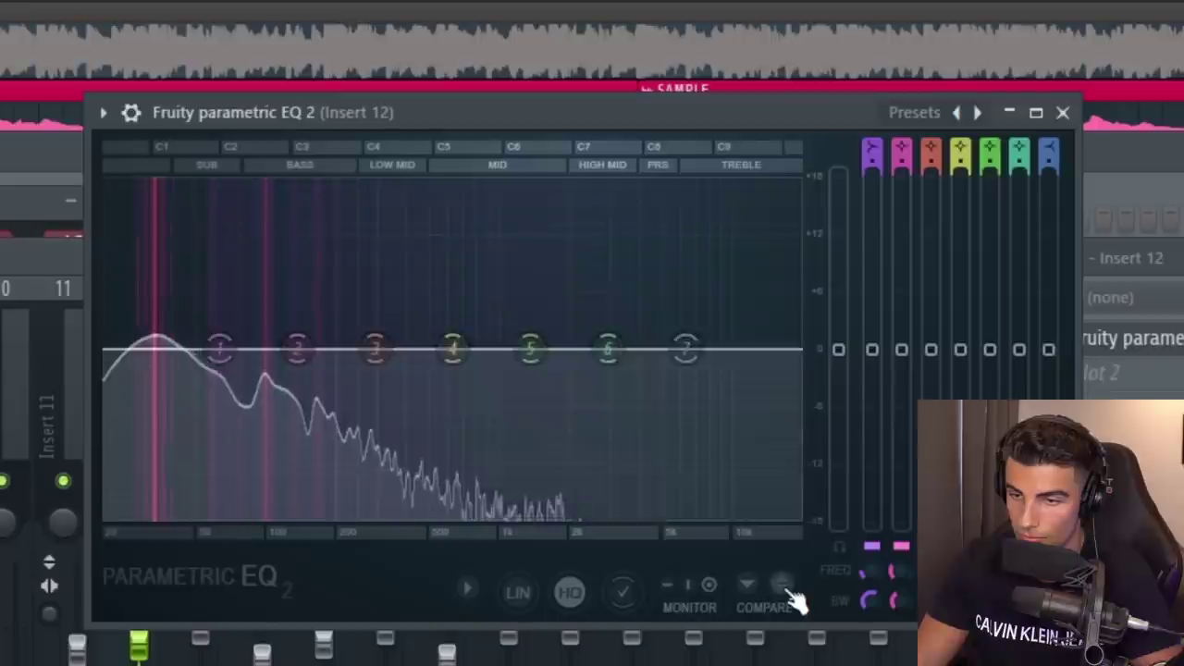
pyautogui.click(782, 585)
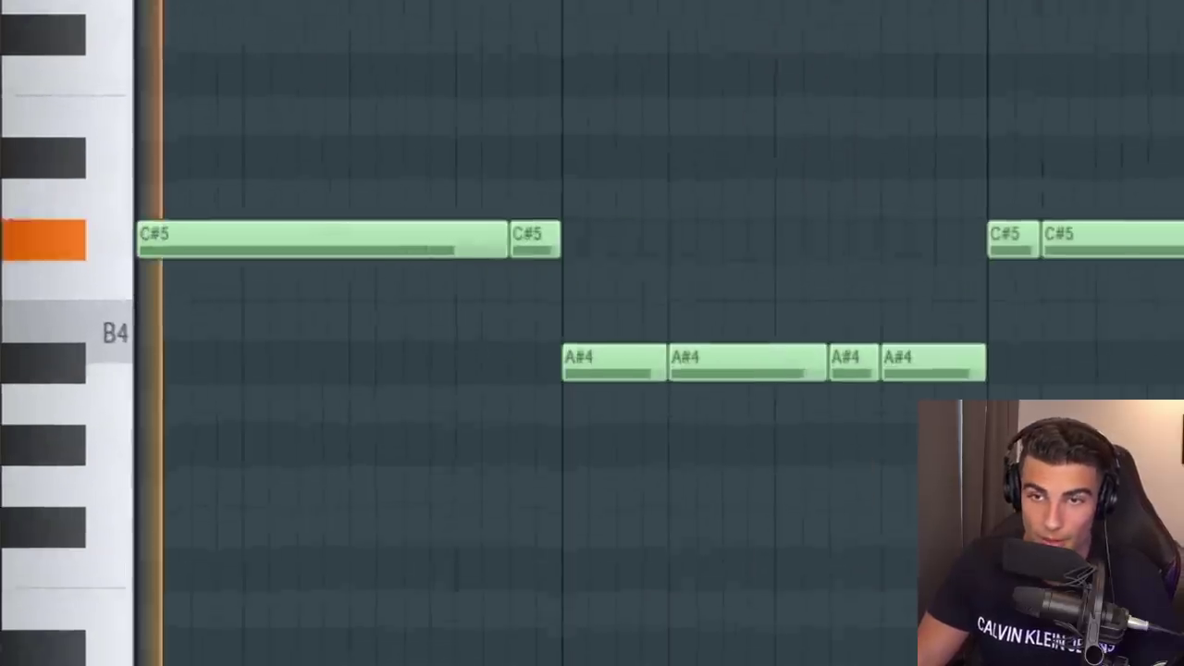
# - Play the basic spinz 808 #2 pattern, alternating C#5 and A#4 notes
pyautogui.press('space')
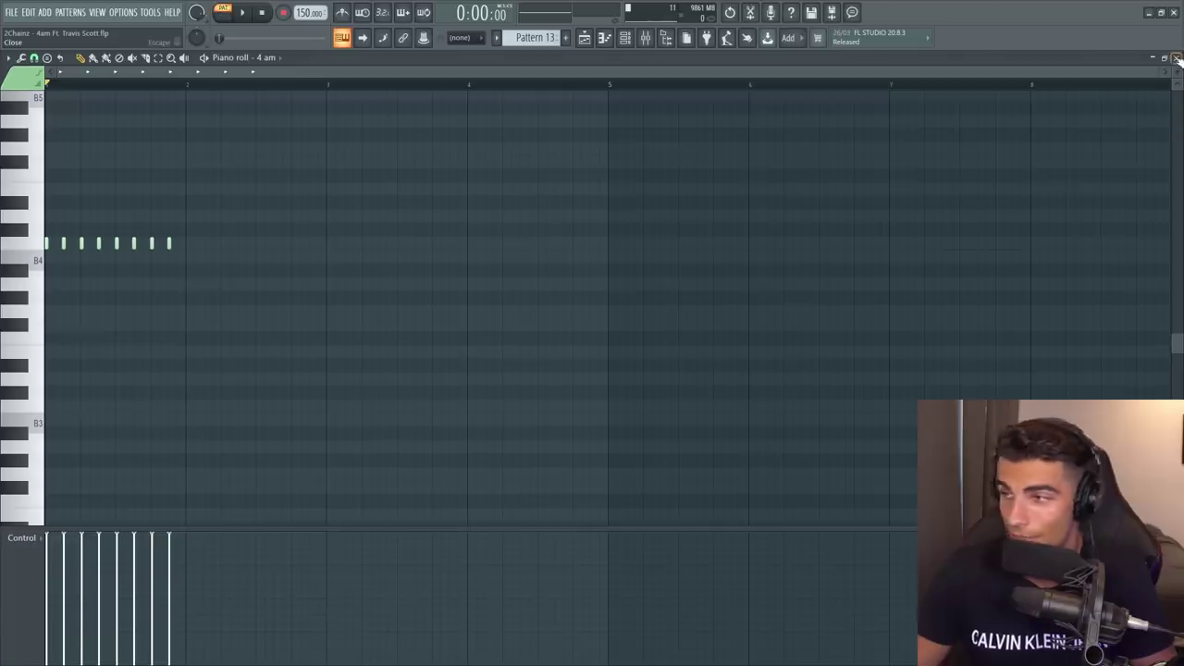
# - Close the 808 piano roll, check the 4 am sample settings, then show the Master's Fruity parametric EQ 2
pyautogui.click(1176, 57)
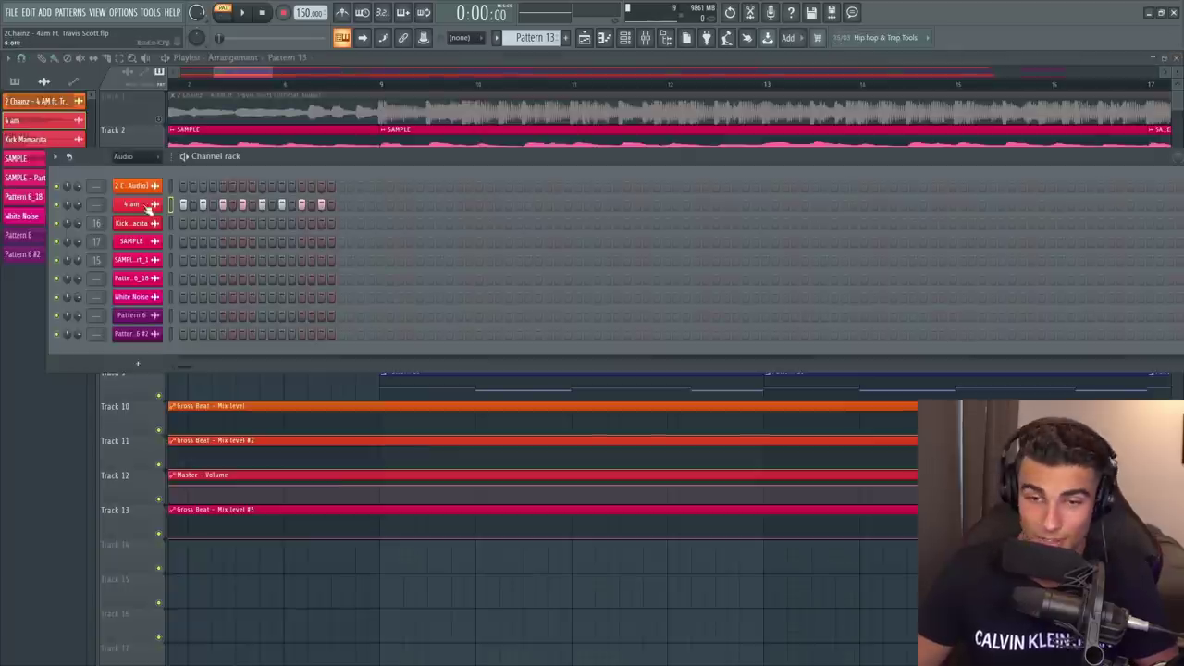
pyautogui.click(143, 209)
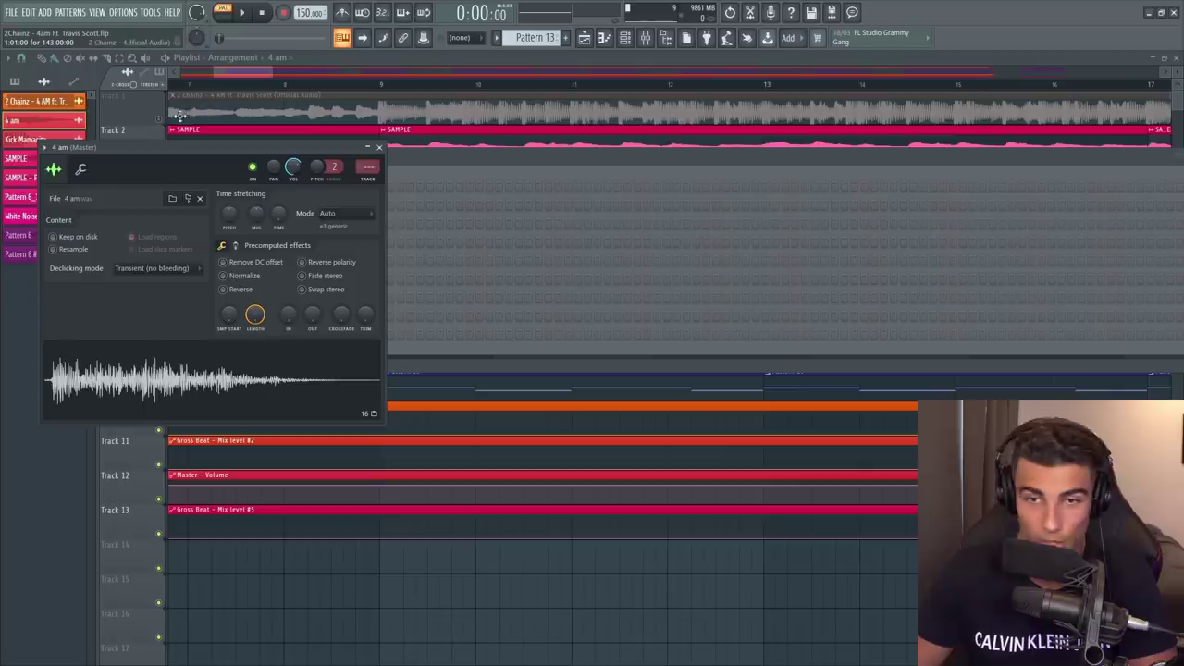
pyautogui.press('Escape')
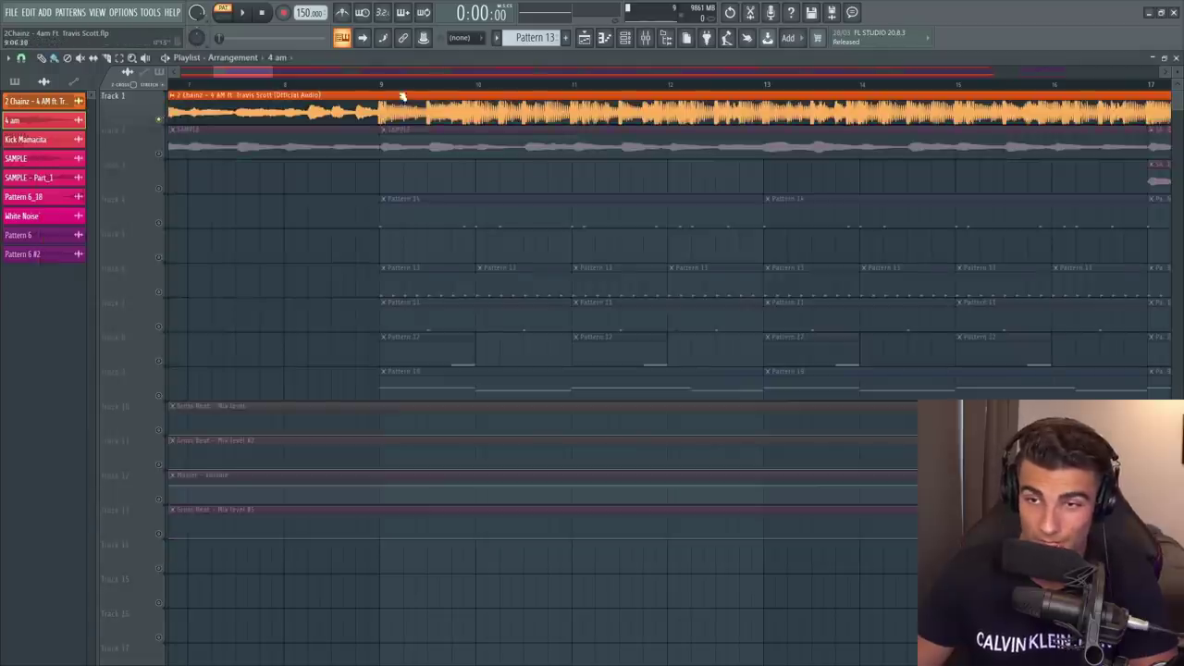
pyautogui.press('F9')
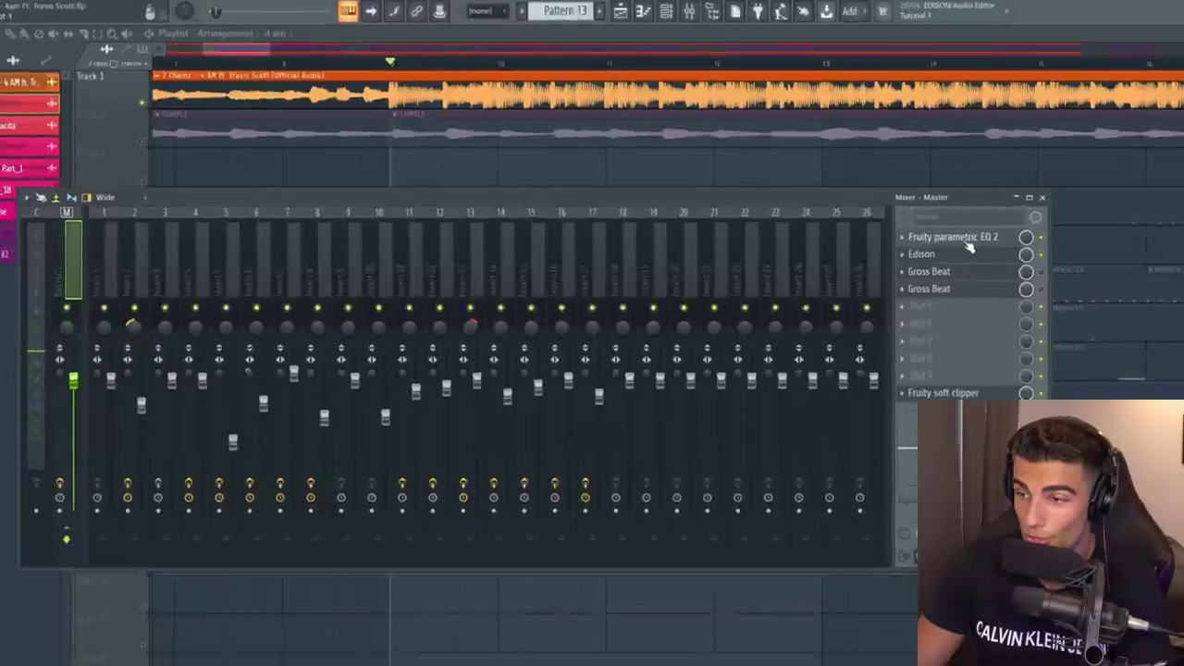
pyautogui.click(891, 240)
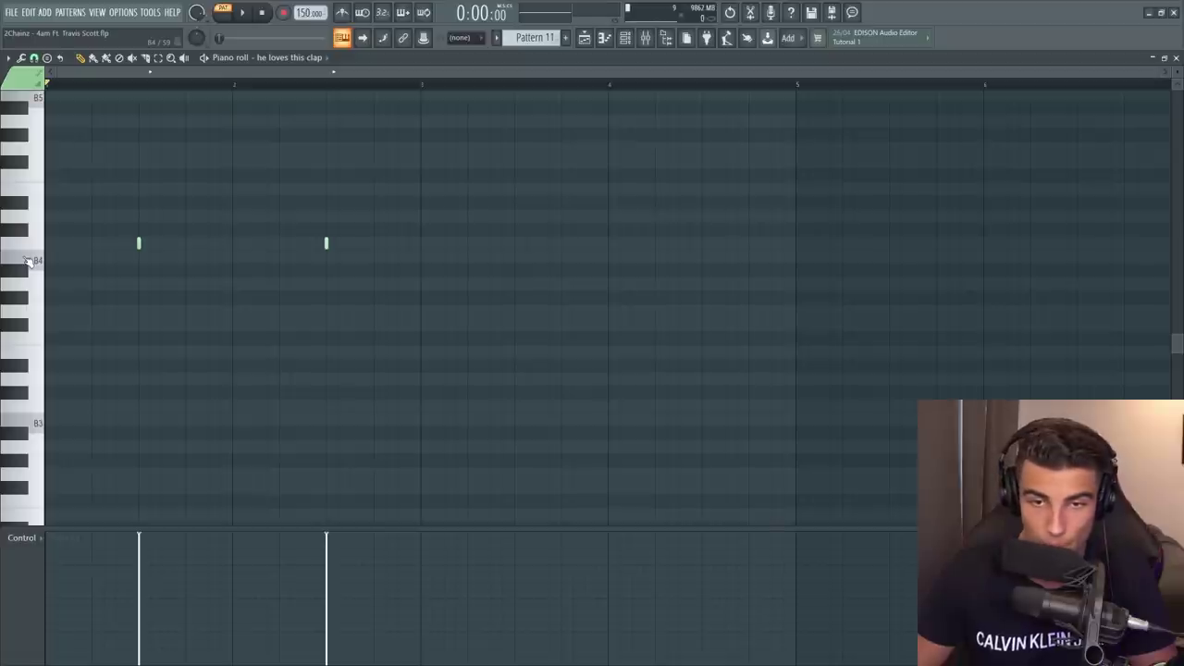
# - Play the he loves this clap pattern
pyautogui.press('space')
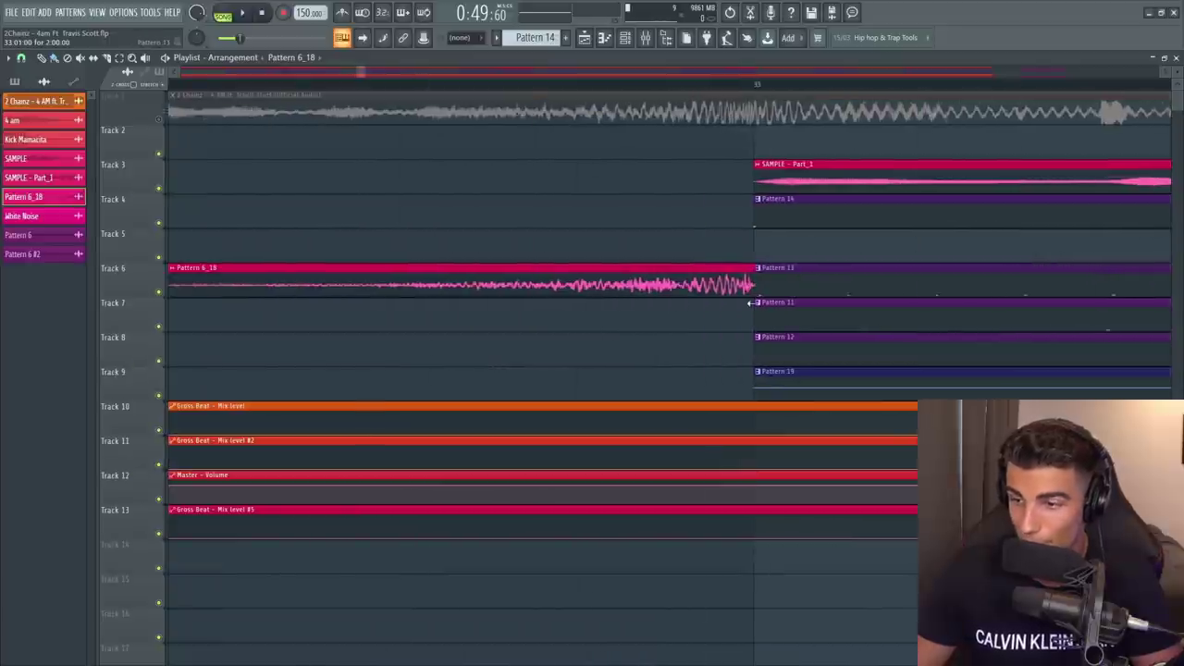
# - Trim the start of Pattern 6_18 and place it on Track 4 just before Pattern 14
pyautogui.moveTo(751, 303); pyautogui.dragTo(728, 98)
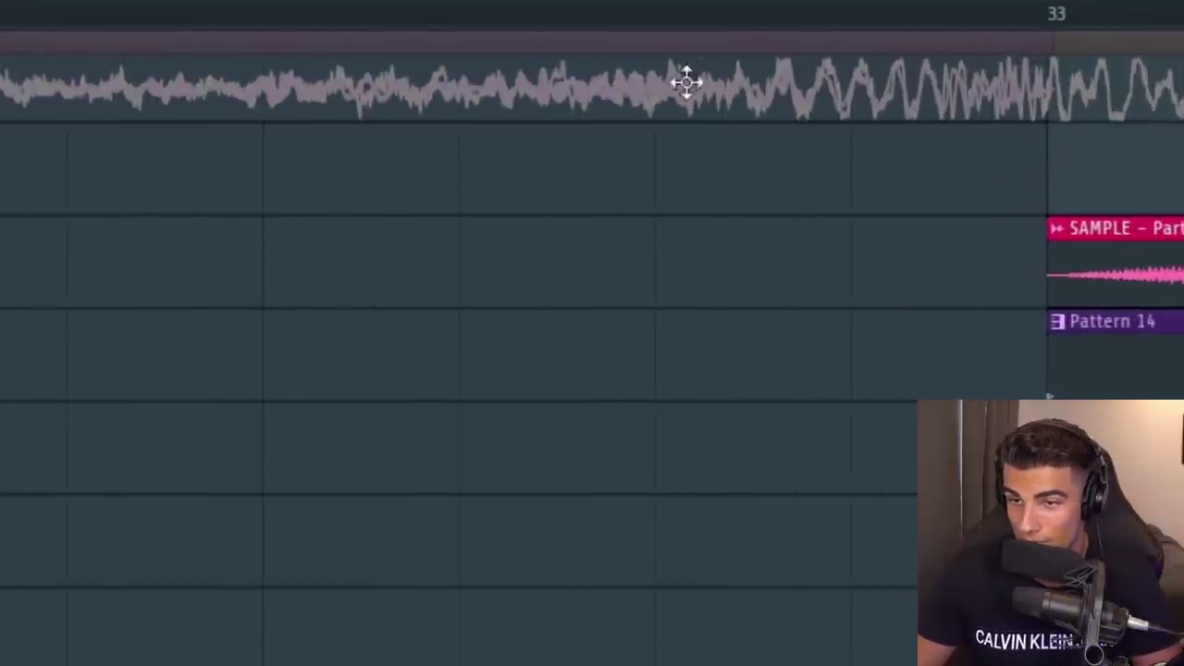
pyautogui.moveTo(920, 95); pyautogui.dragTo(911, 475)
pyautogui.moveTo(897, 317); pyautogui.dragTo(1004, 465)
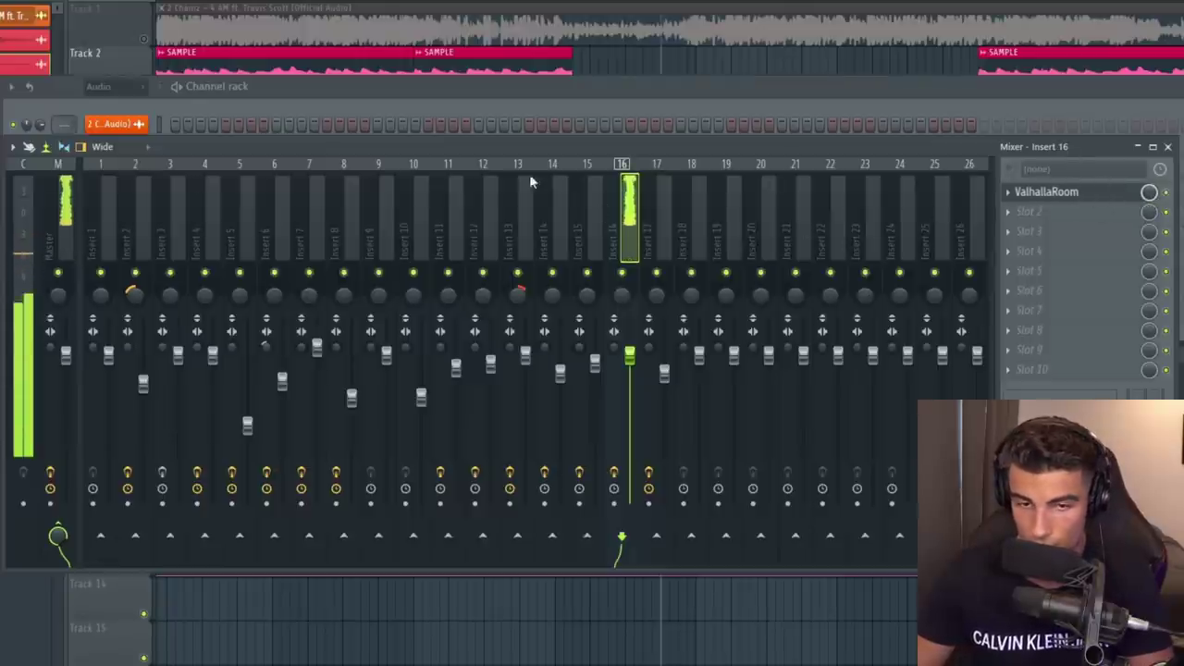
# - Open Edison on the Master track, clear its audio, and set recording to On Input
pyautogui.click(67, 206)
pyautogui.click(1066, 212)
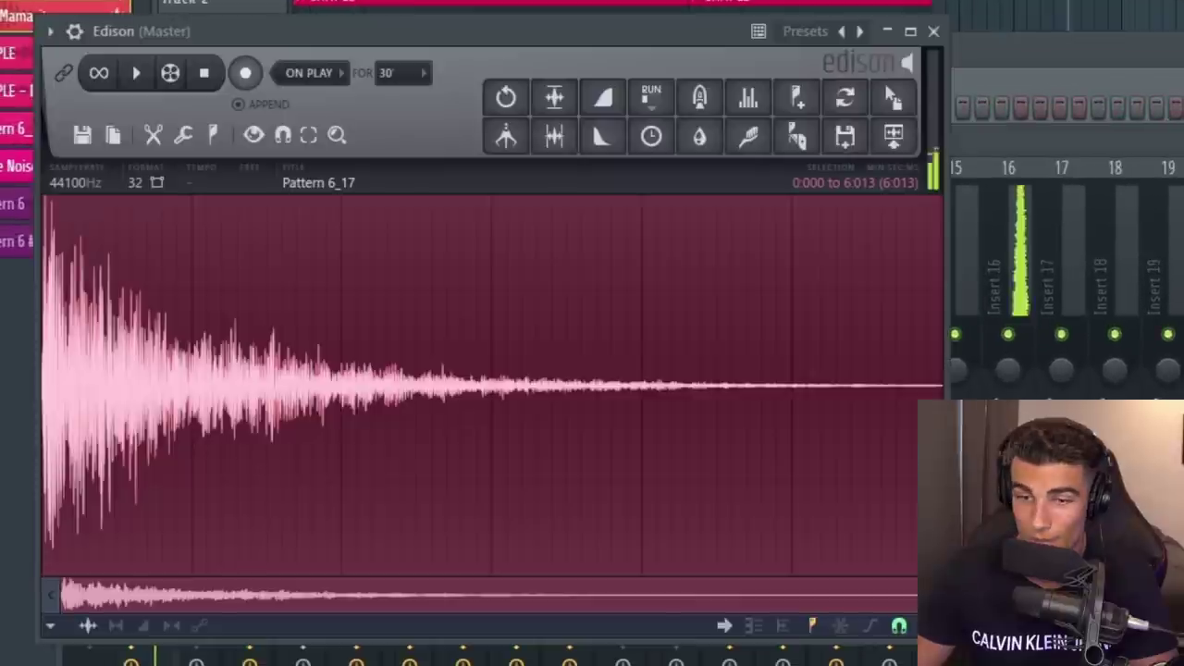
pyautogui.click(245, 76)
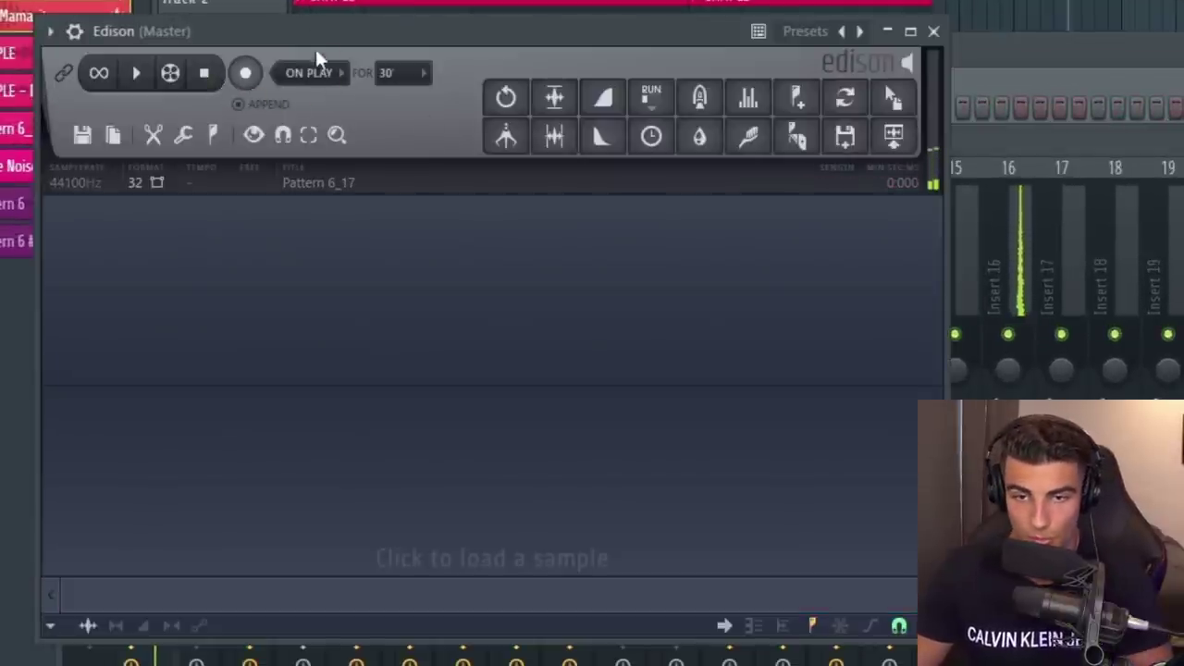
pyautogui.click(326, 121)
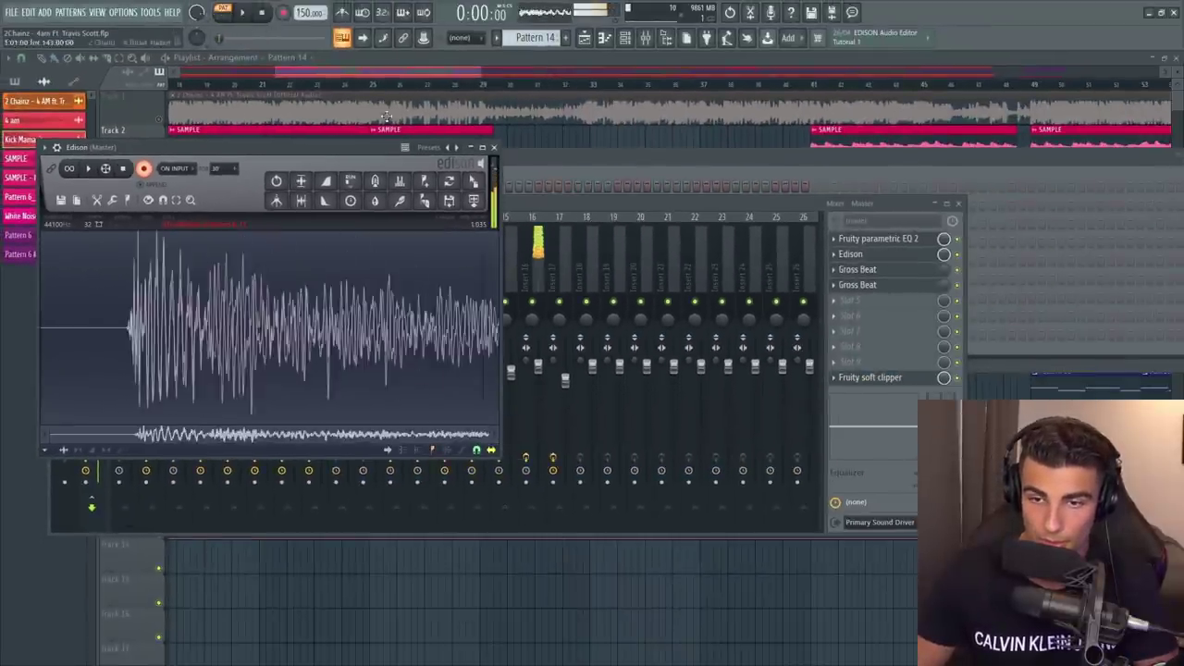
# - Drop the Edison recording at bar 33 on Track 5 as reversed clip Pattern 6_19 #3
pyautogui.moveTo(289, 200); pyautogui.dragTo(589, 139)
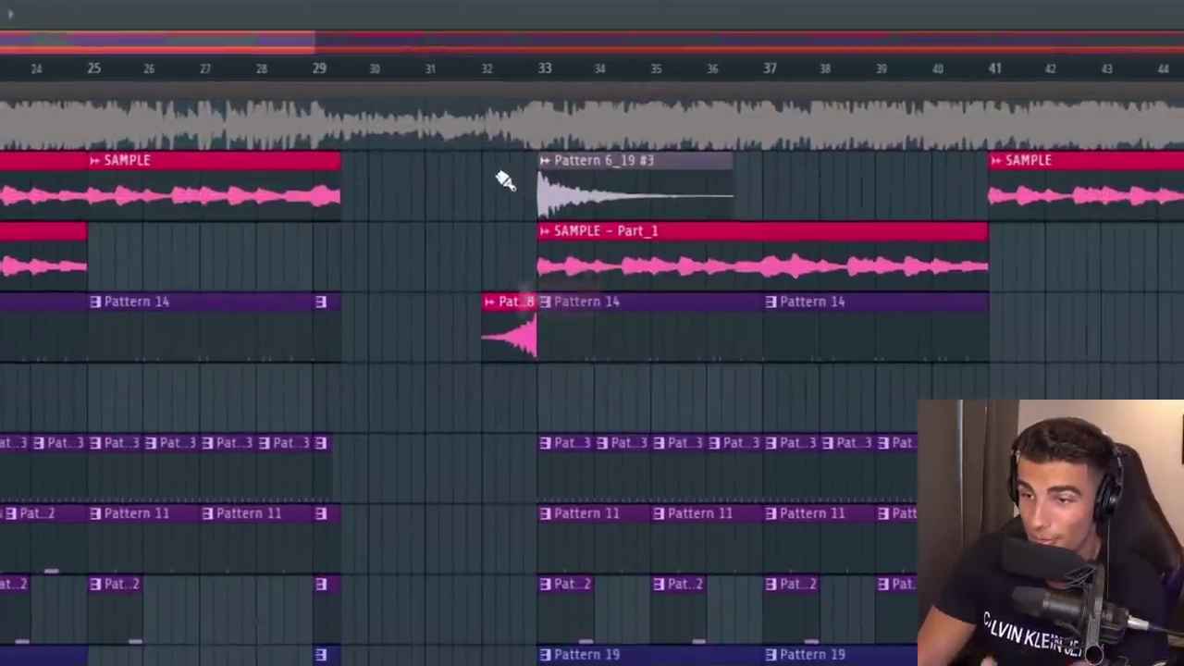
pyautogui.doubleClick(606, 139)
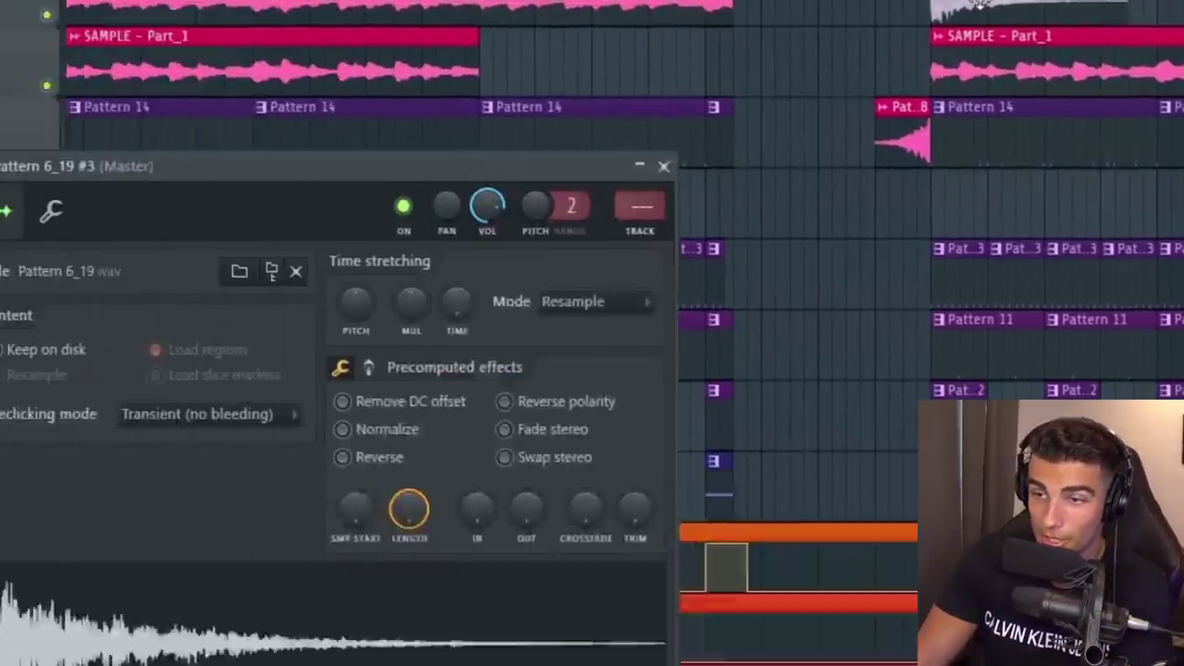
pyautogui.click(342, 457)
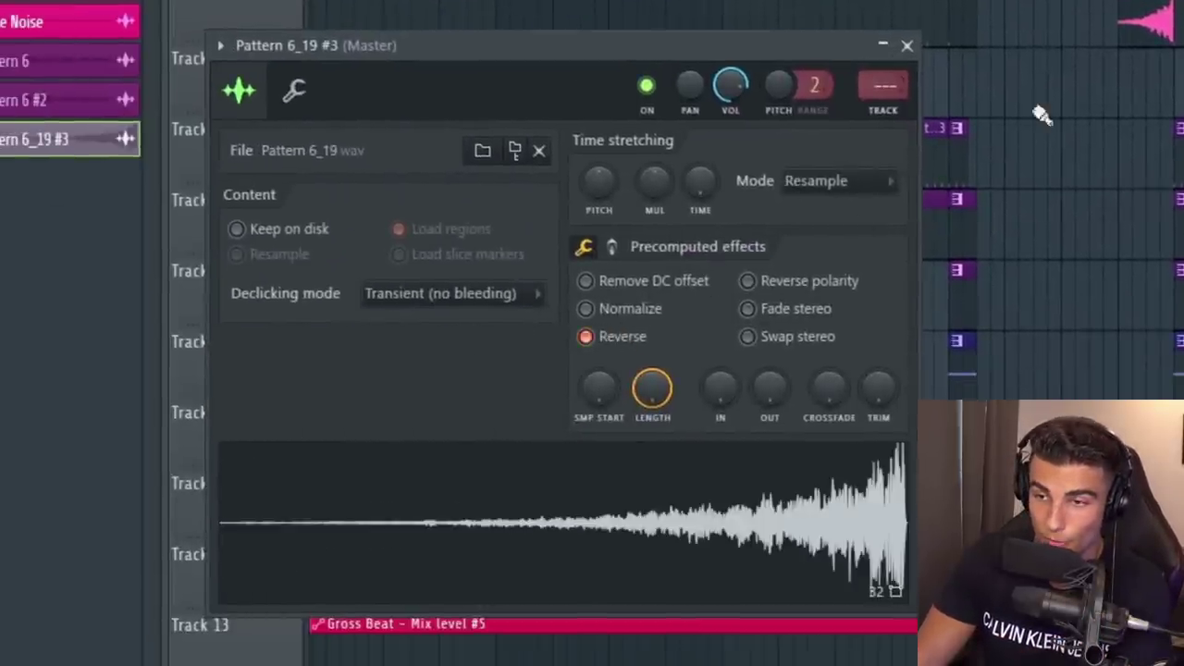
pyautogui.click(663, 166)
pyautogui.doubleClick(588, 260)
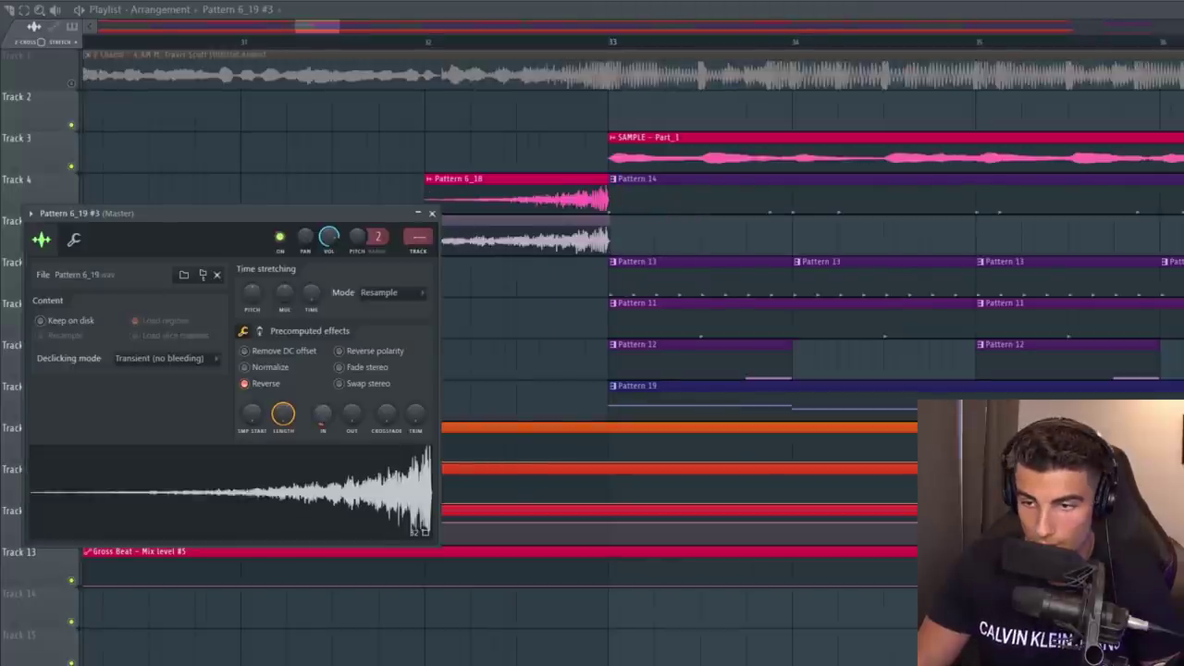
pyautogui.click(431, 213)
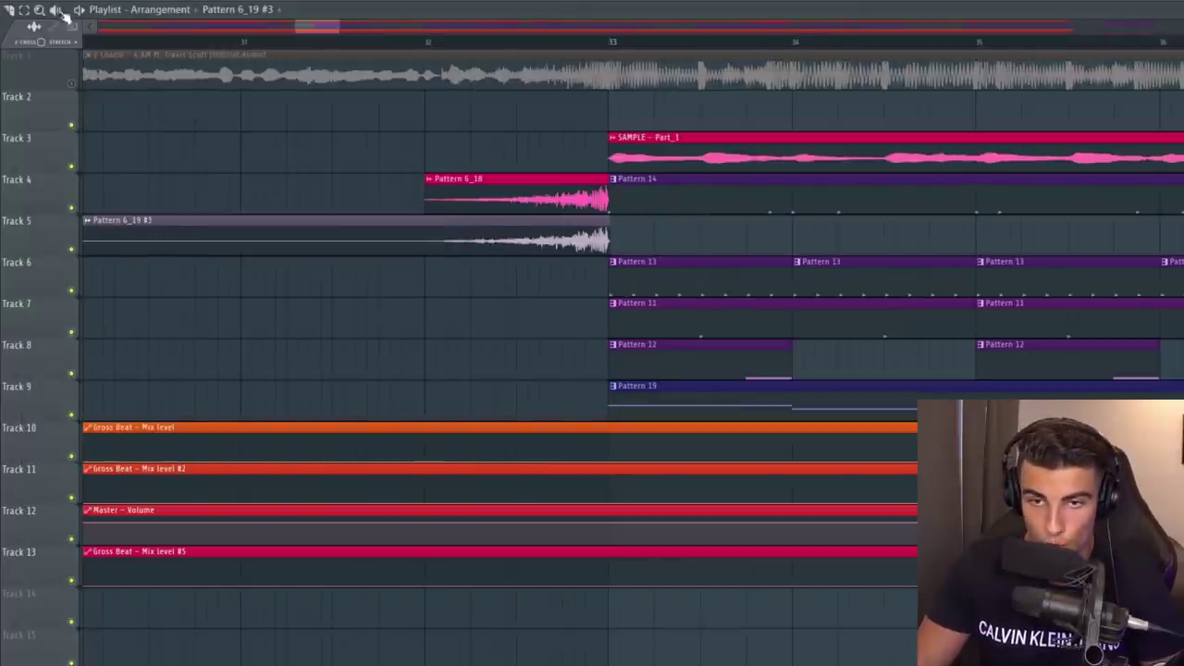